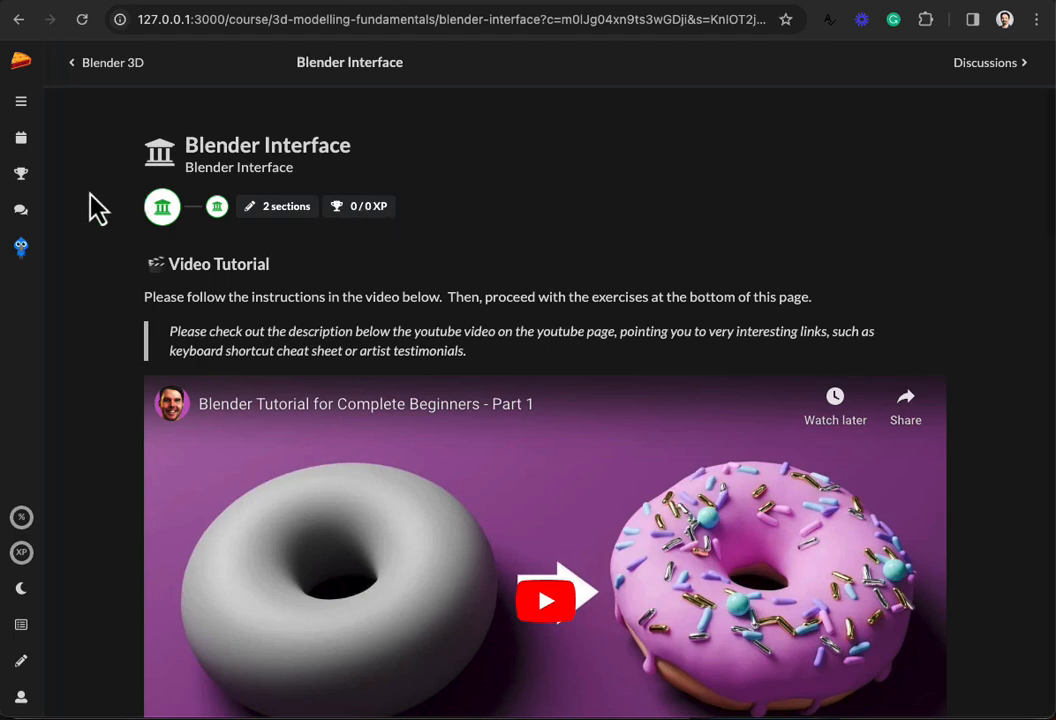
Step: Glance at the course discussions, then return to the Blender Interface lesson's Exercises section
left_click(21, 214)
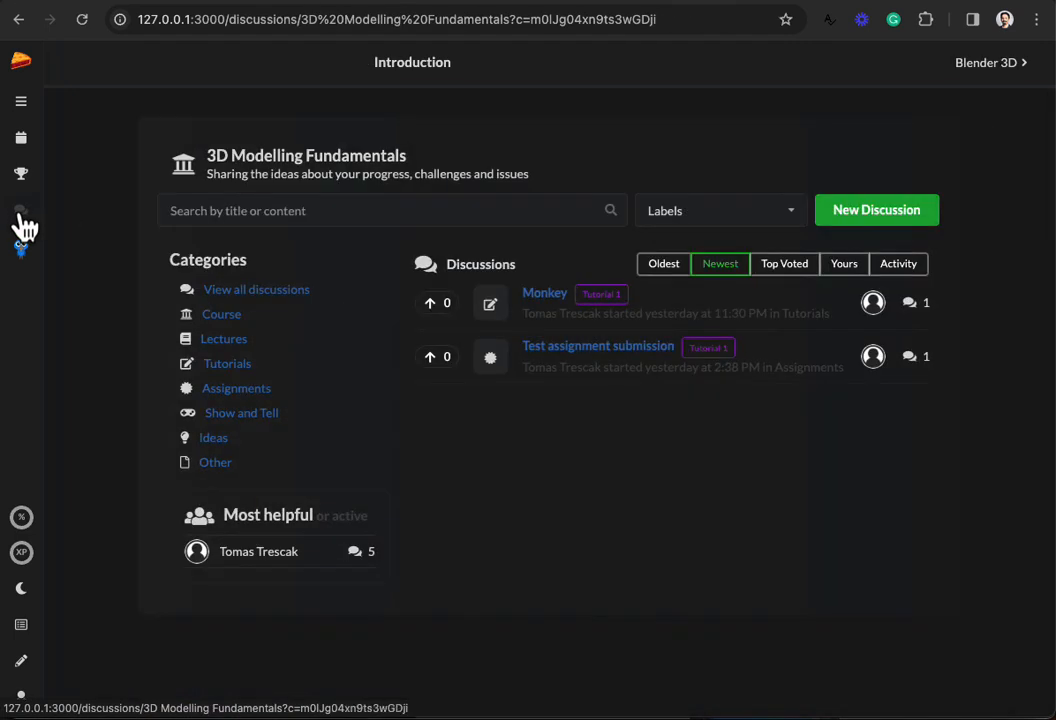
left_click(18, 20)
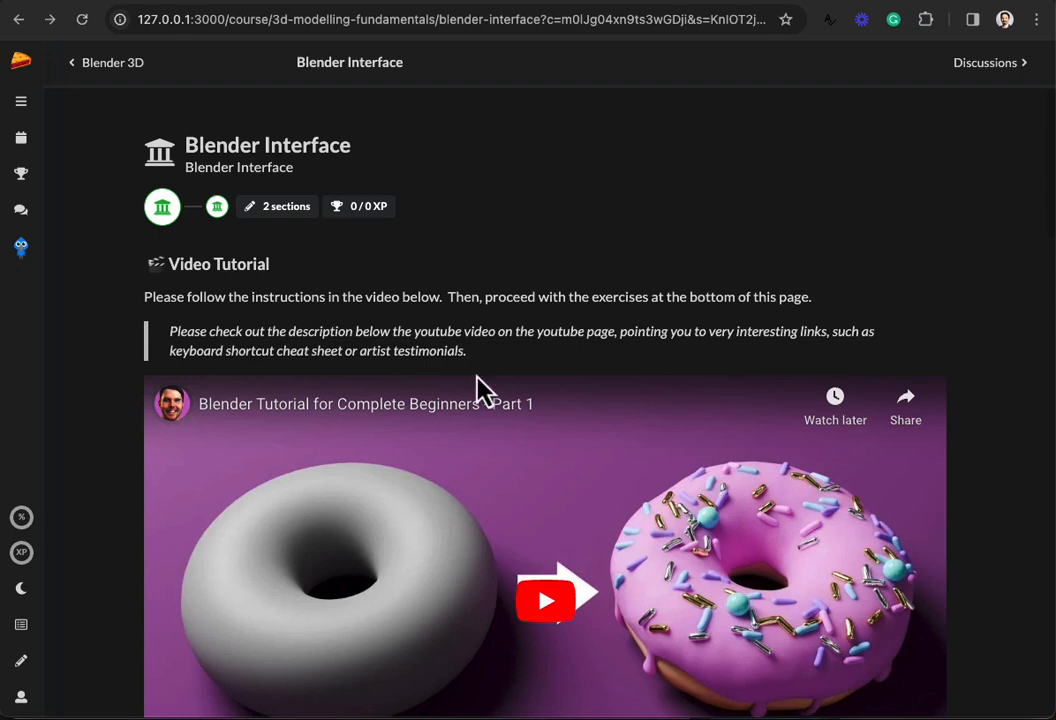
scroll(610, 485, "down", 5)
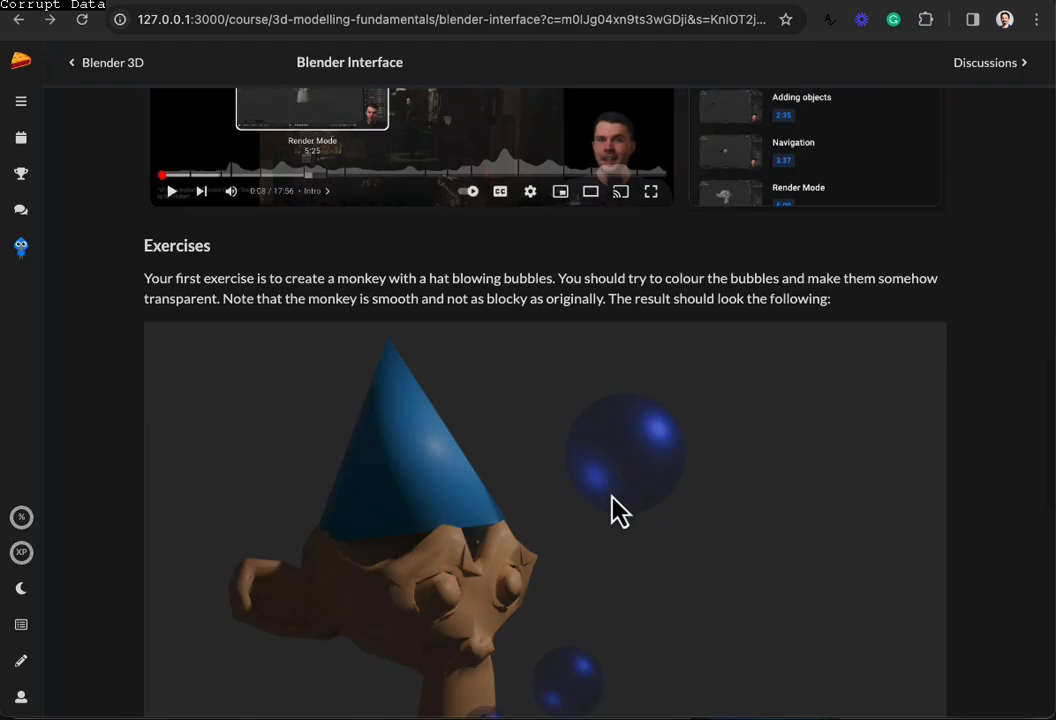
scroll(514, 490, "down", 2)
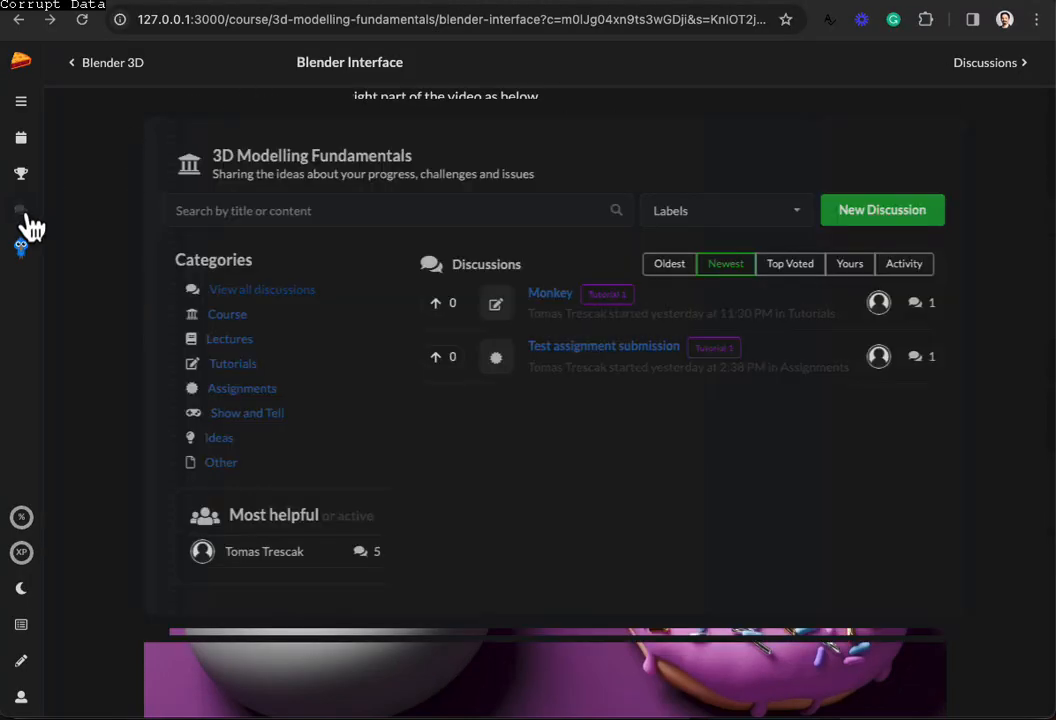
Step: Open the Monkey discussion, then load and rotate its embedded Sketchfab model
left_click(24, 213)
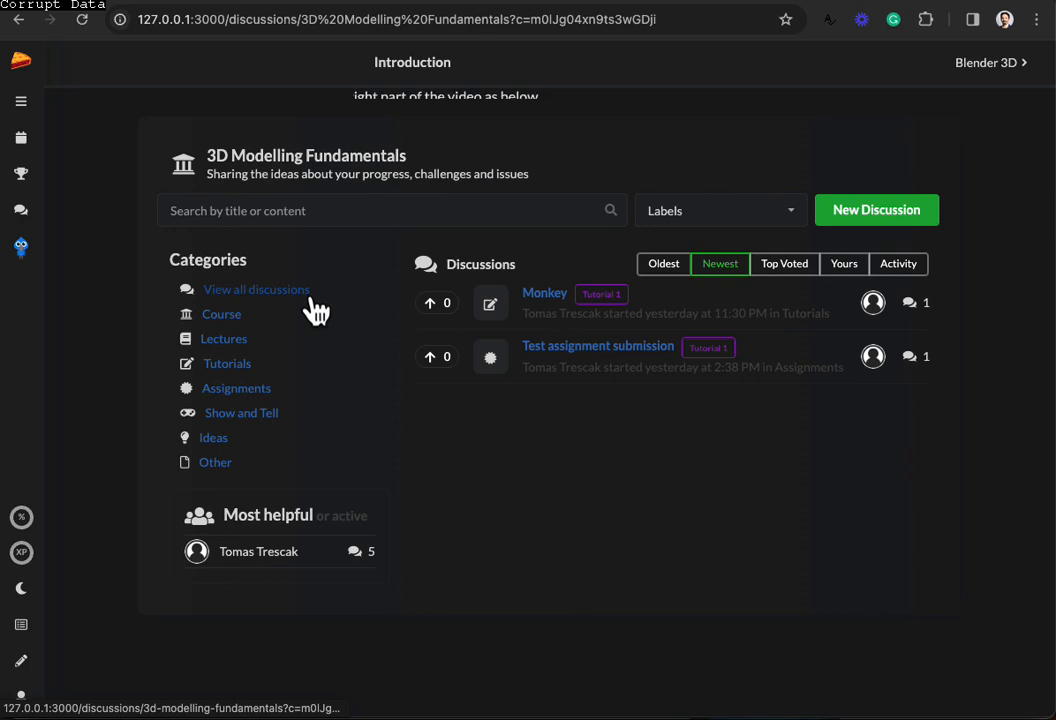
left_click(550, 305)
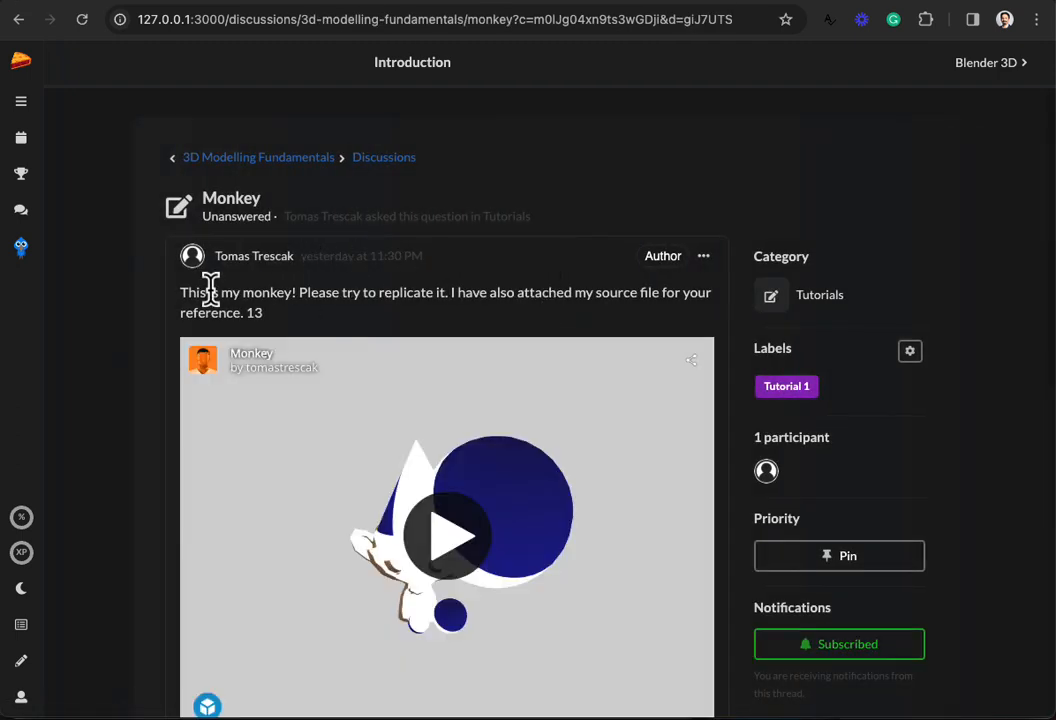
scroll(332, 330, "down", 3)
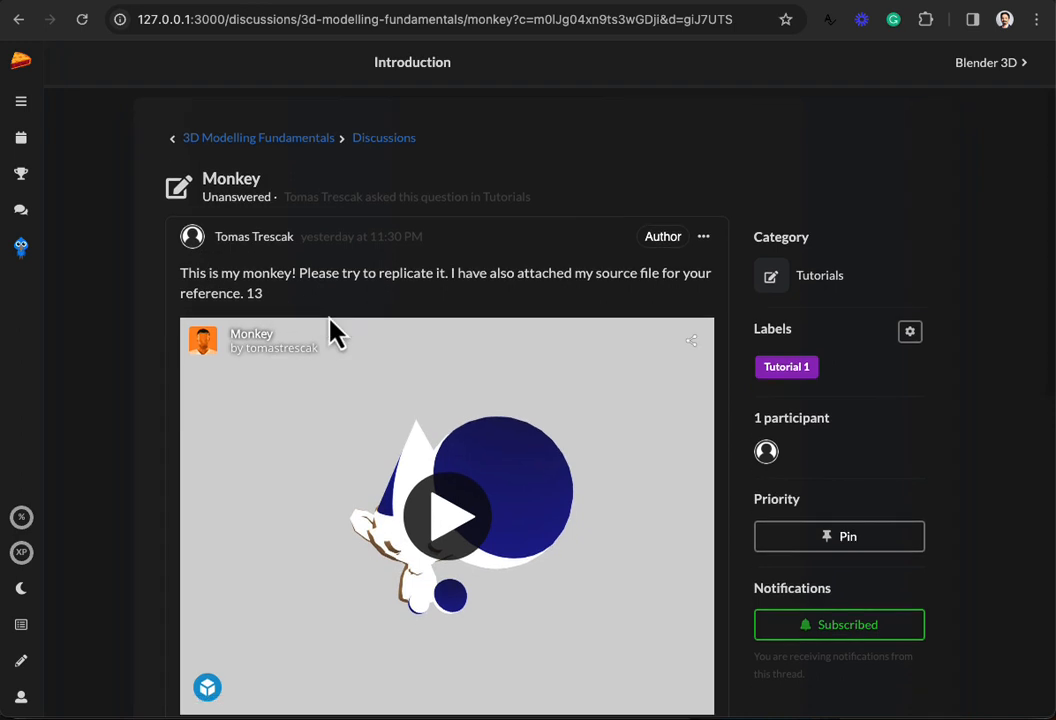
left_click(447, 418)
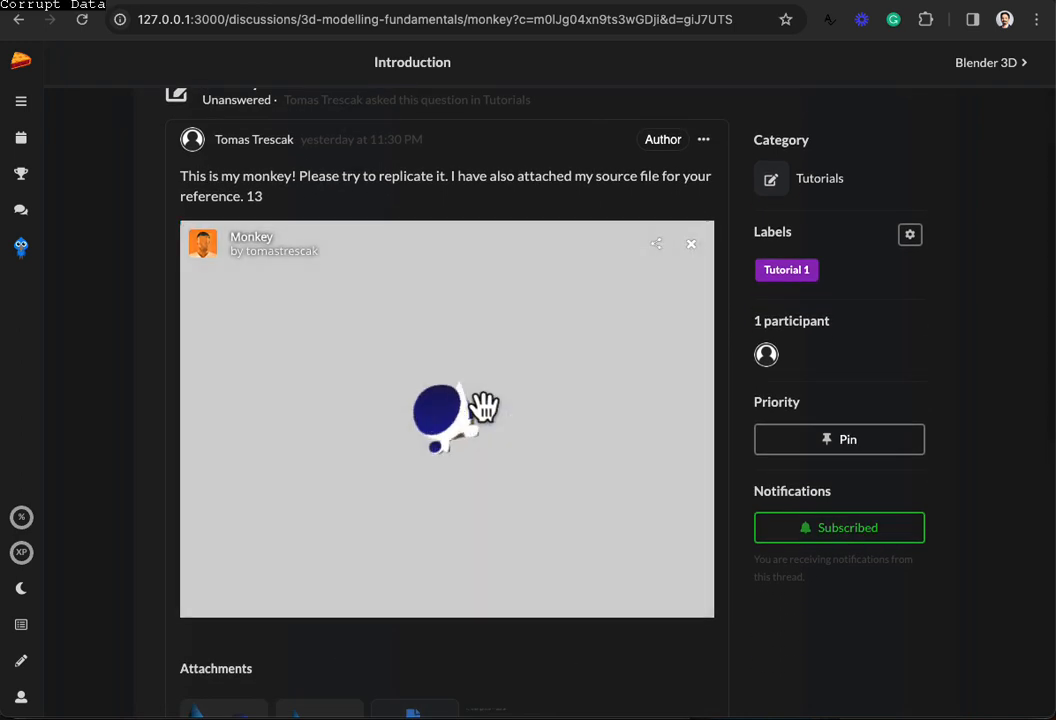
mouse_move(372, 425)
left_mouse_down()
mouse_move(417, 438)
mouse_move(547, 434)
mouse_move(474, 394)
mouse_move(443, 441)
mouse_move(443, 464)
mouse_move(483, 464)
mouse_move(474, 468)
left_mouse_up()
scroll(474, 468, "up", 5)
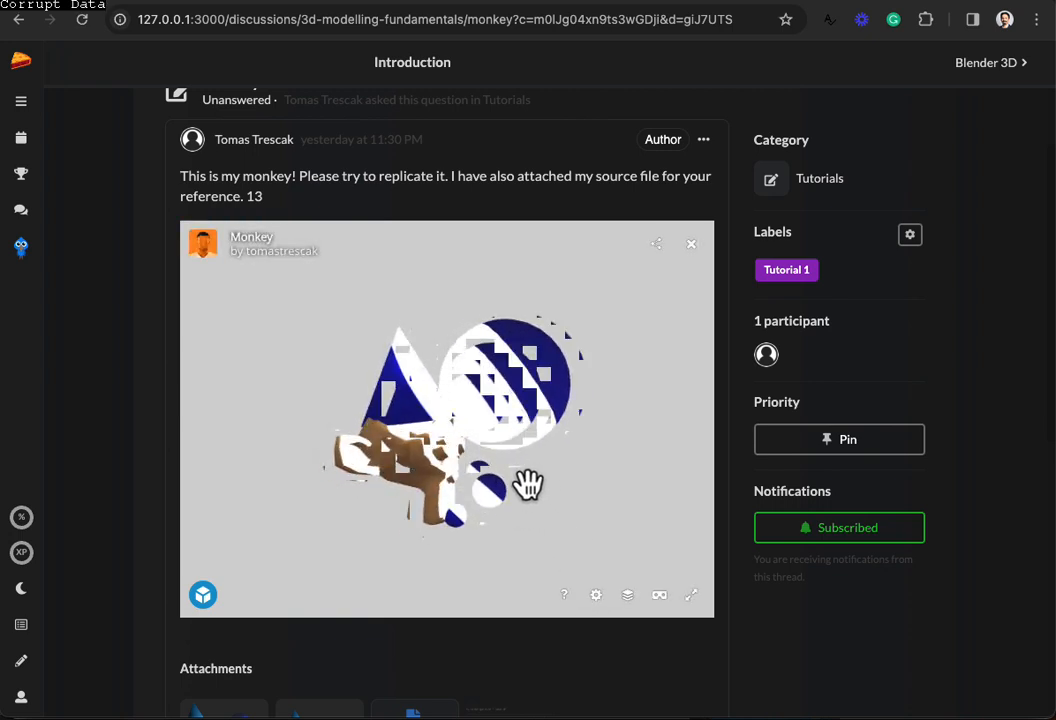
scroll(524, 487, "down", 5)
scroll(750, 560, "down", 2)
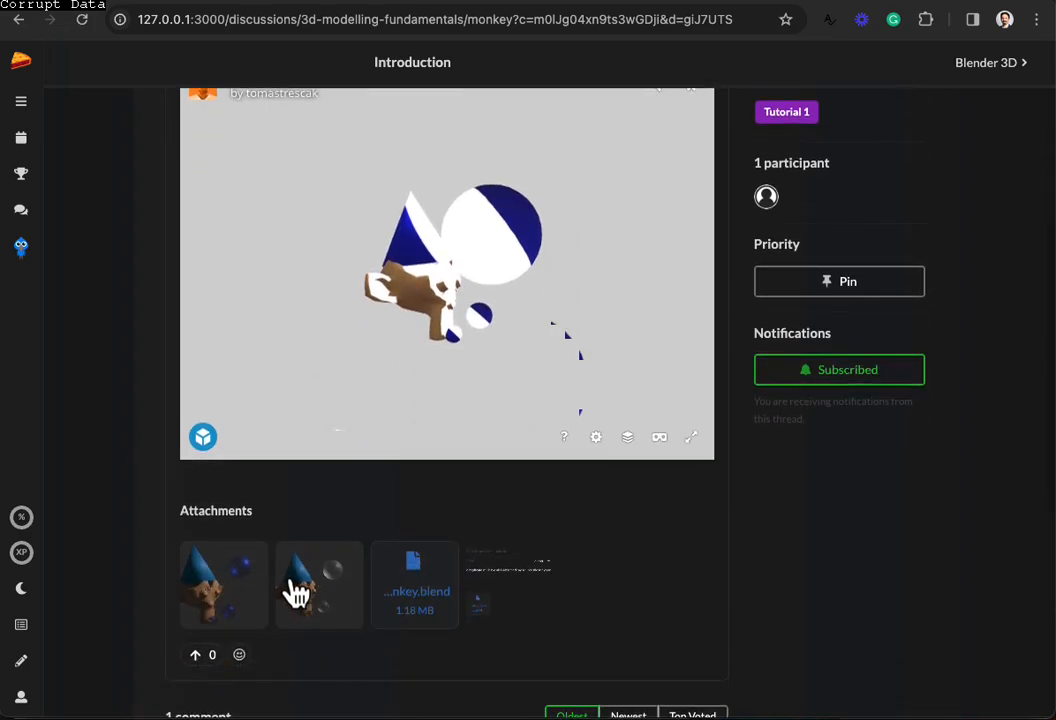
Step: View the thread's two attachment images enlarged, closing each afterwards
left_click(234, 578)
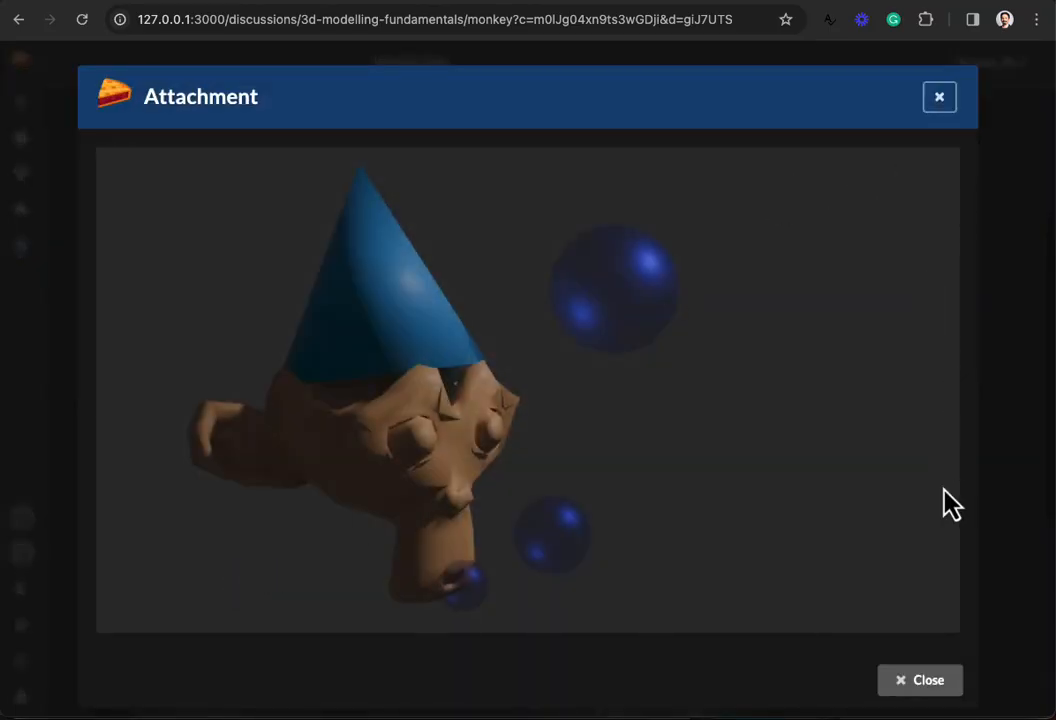
left_click(940, 97)
left_click(313, 592)
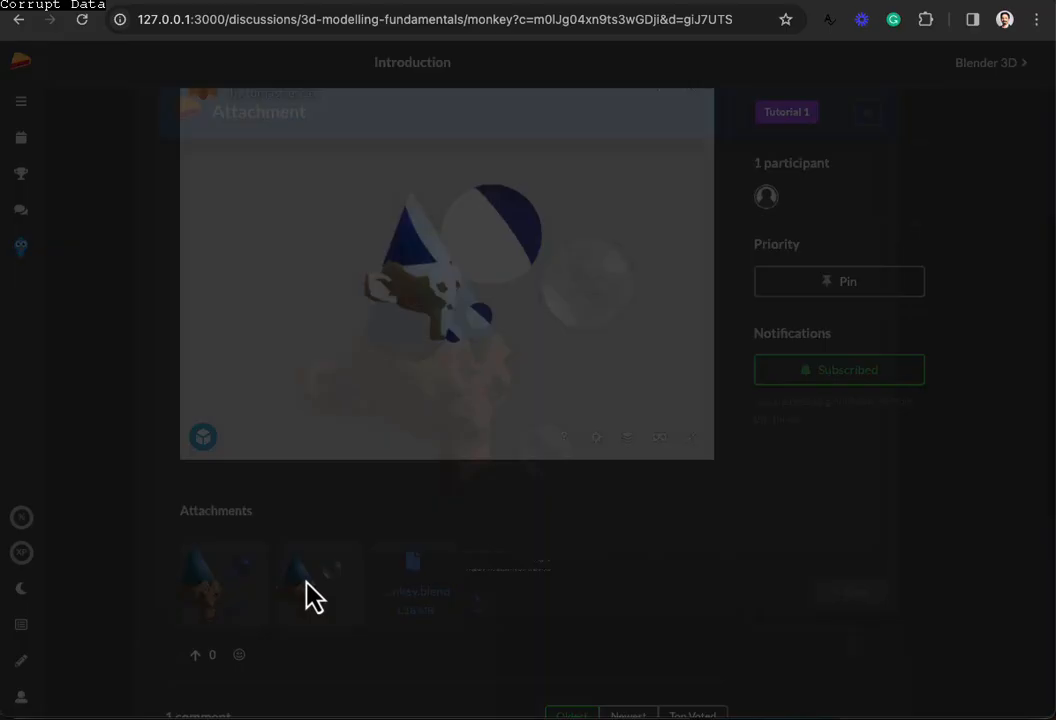
left_click(938, 99)
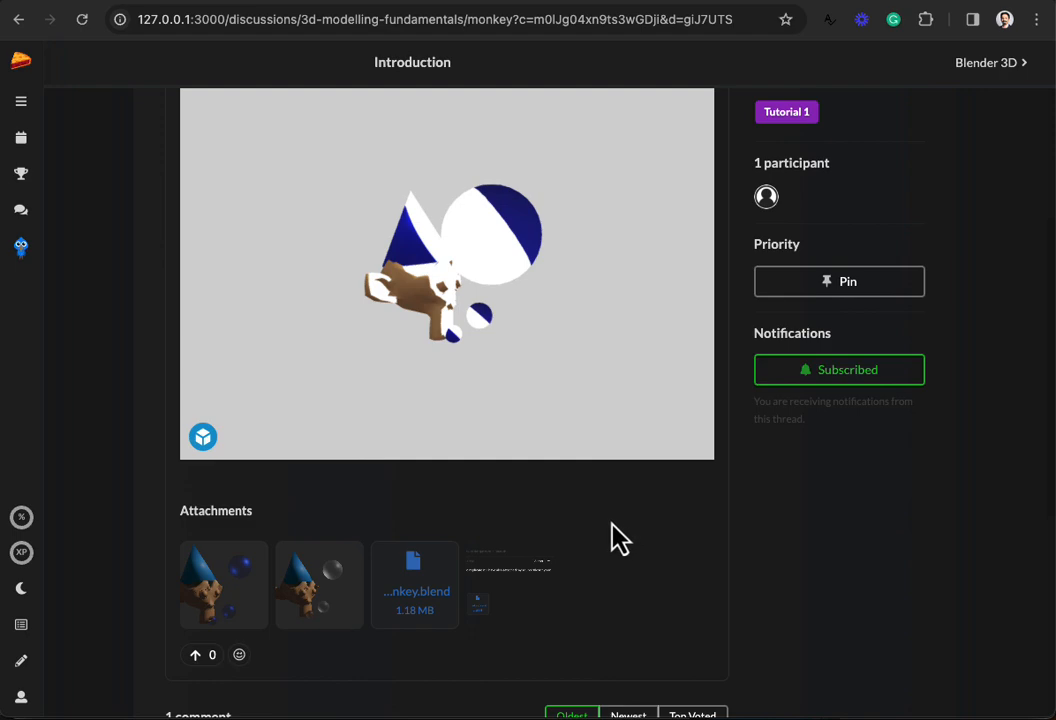
scroll(615, 537, "up", 3)
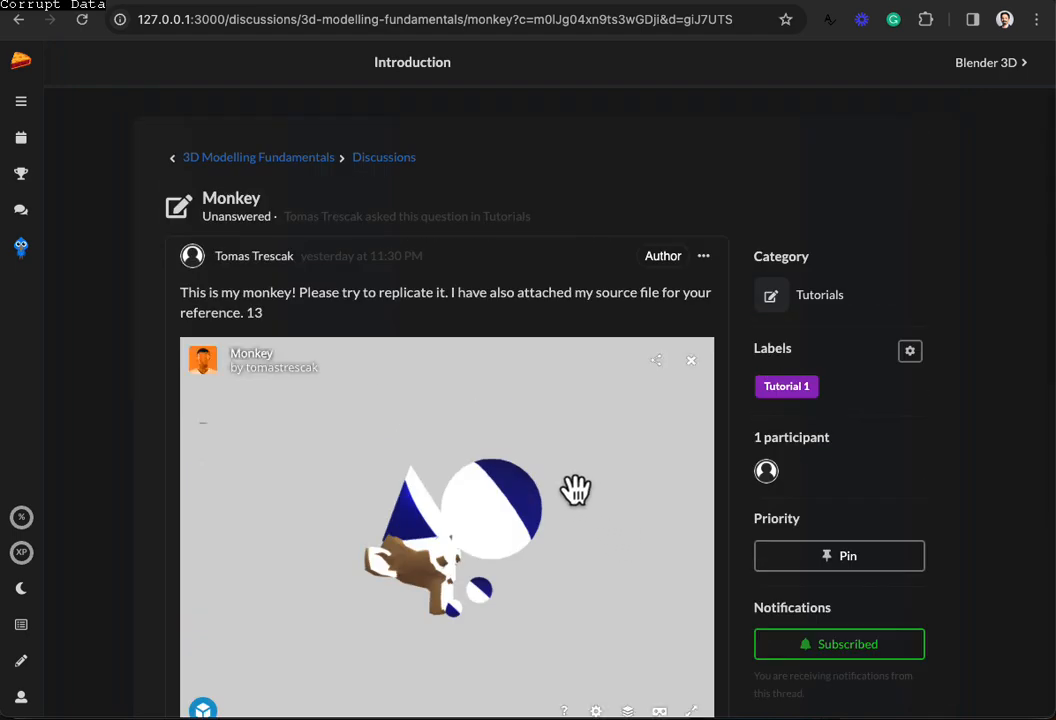
Step: Start a new discussion in the Tutorials category labelled Tutorial 1
left_click(382, 159)
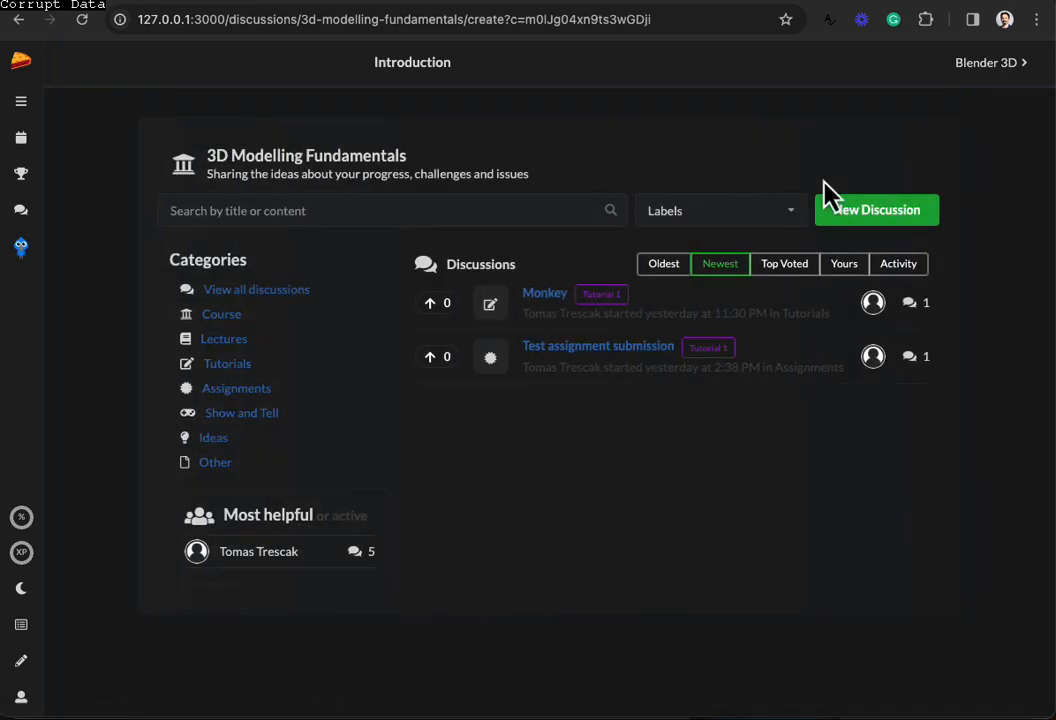
left_click(889, 222)
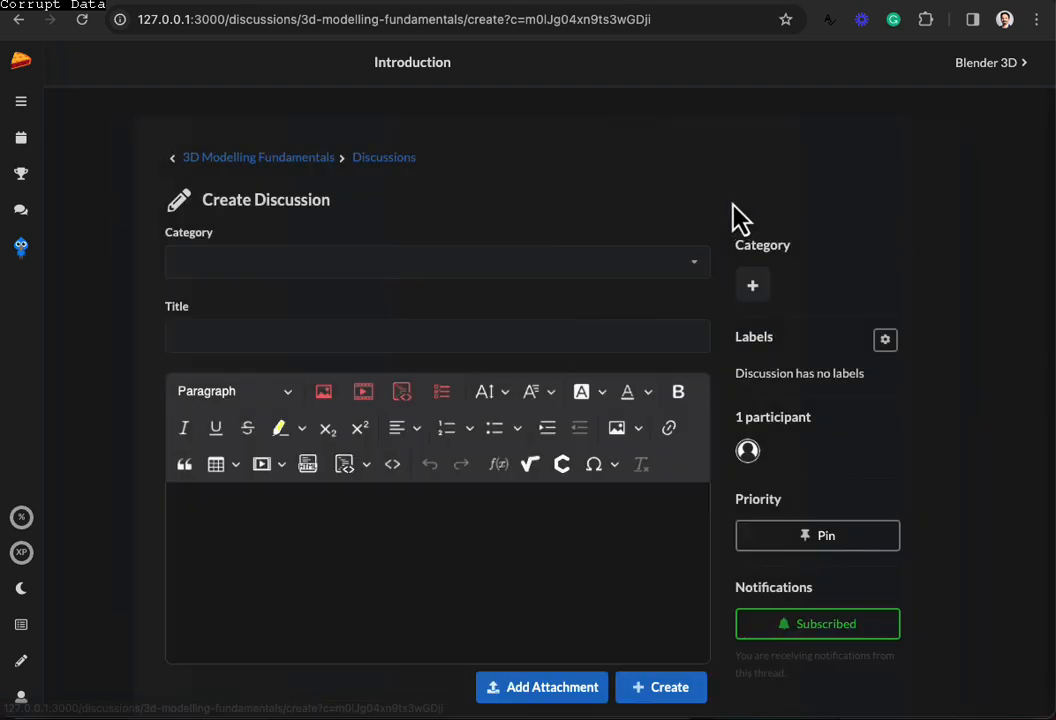
left_click(376, 266)
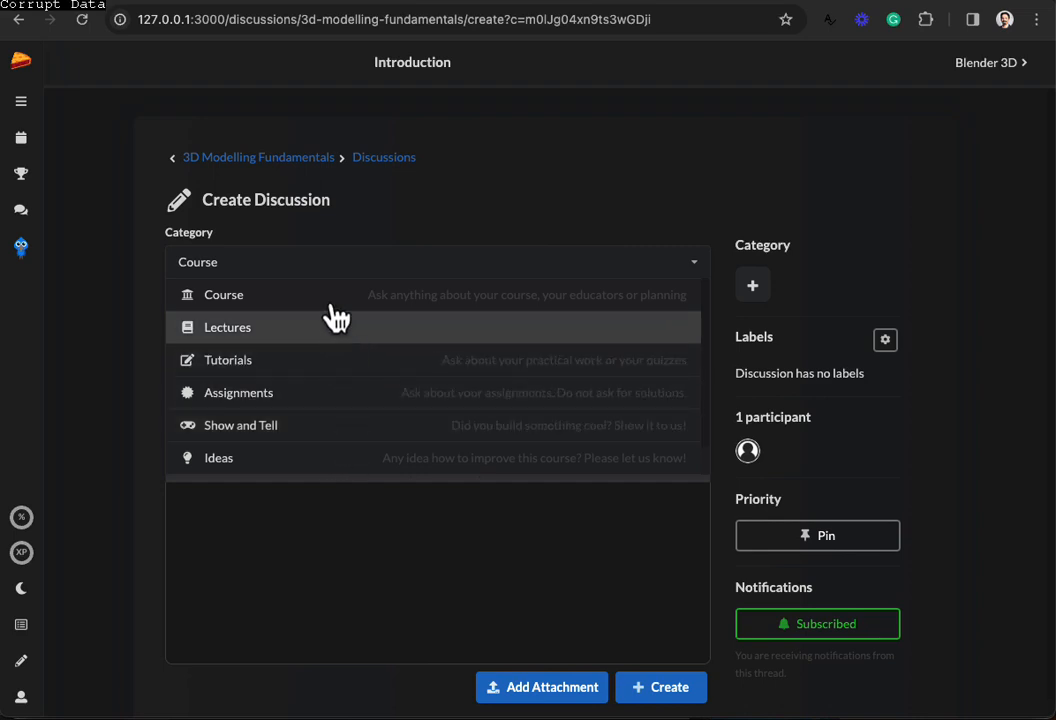
left_click(286, 372)
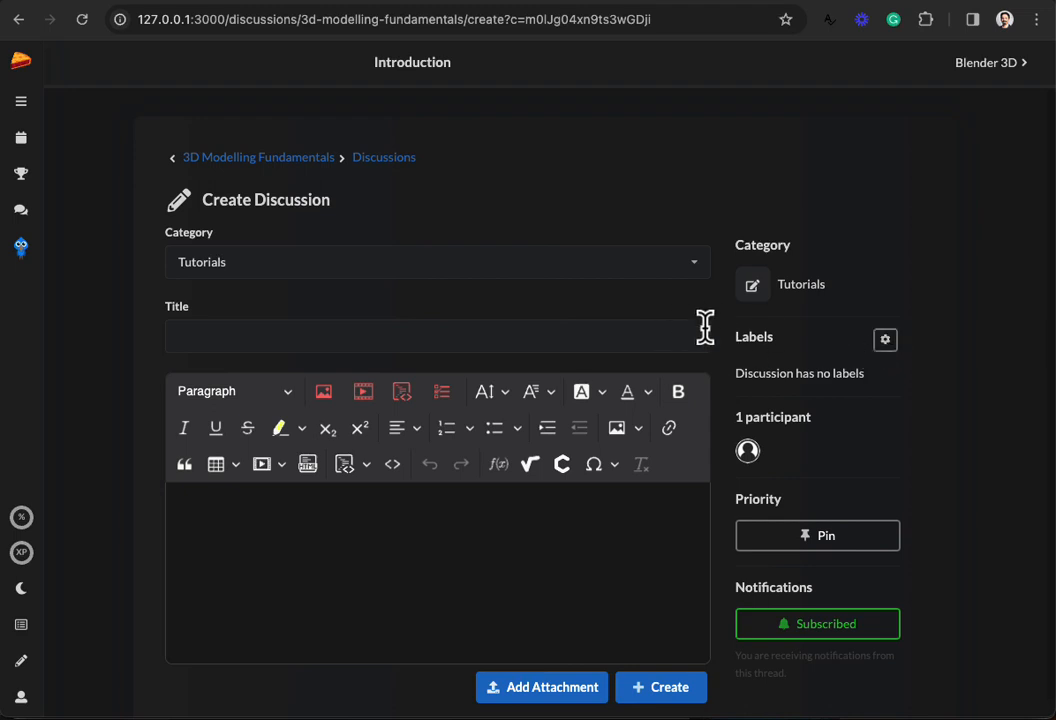
left_click(886, 341)
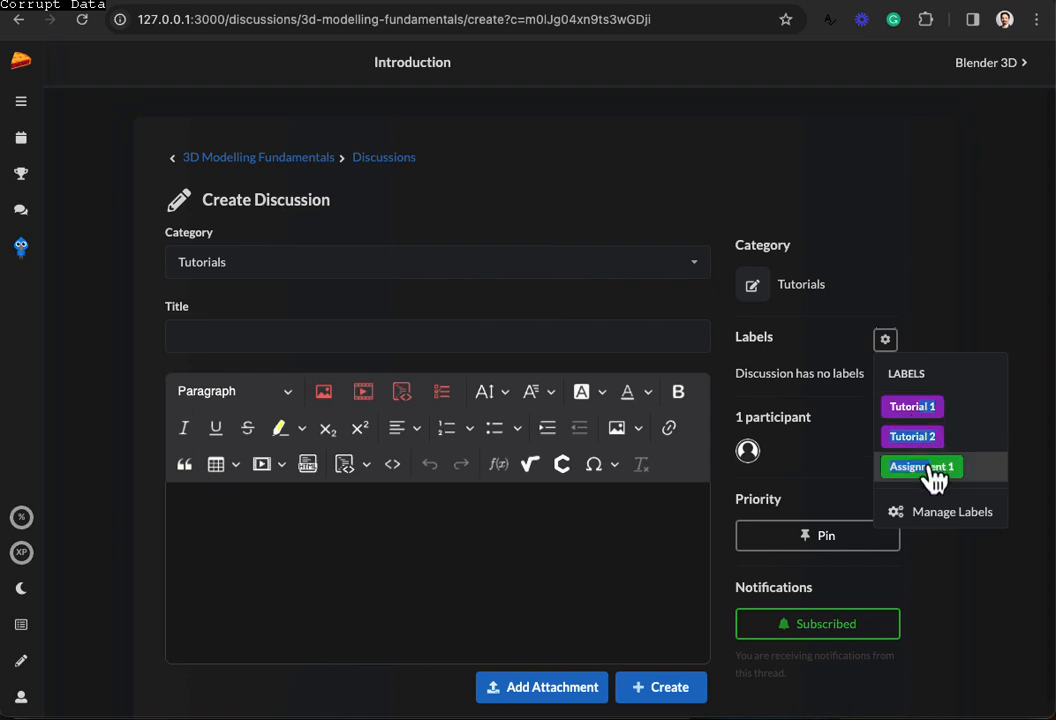
left_click(866, 400)
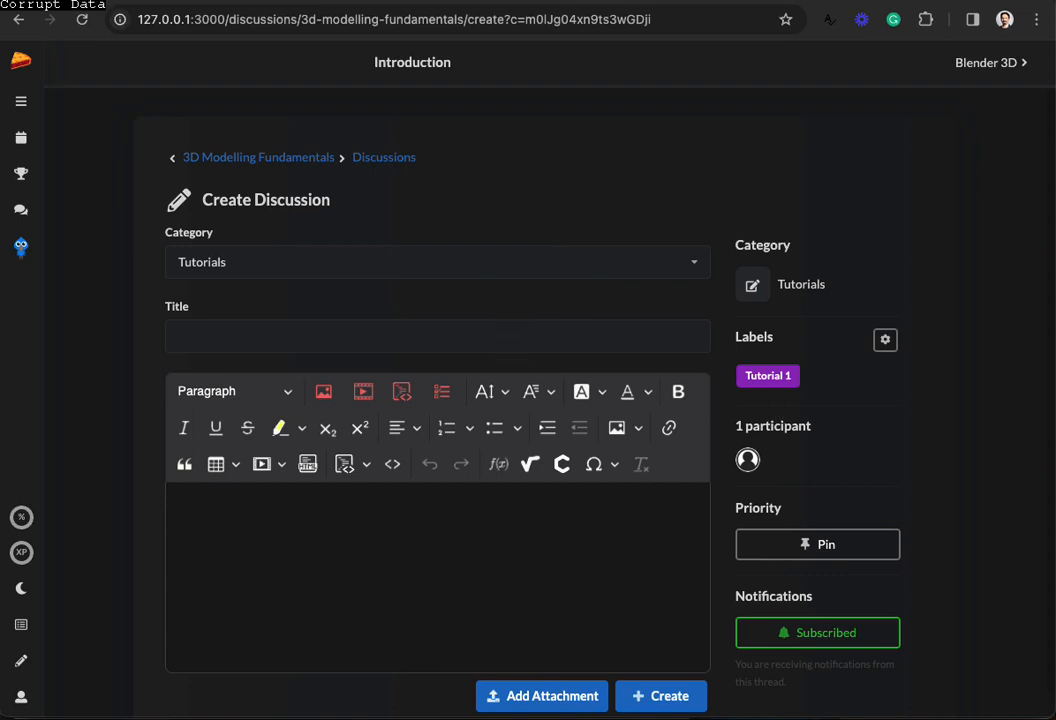
Step: Title the discussion 'My Cool Monkey' with body 'Look at this cool monkey! Do you like it?'
left_click(184, 337)
type("My Cool Monkey")
left_click(446, 505)
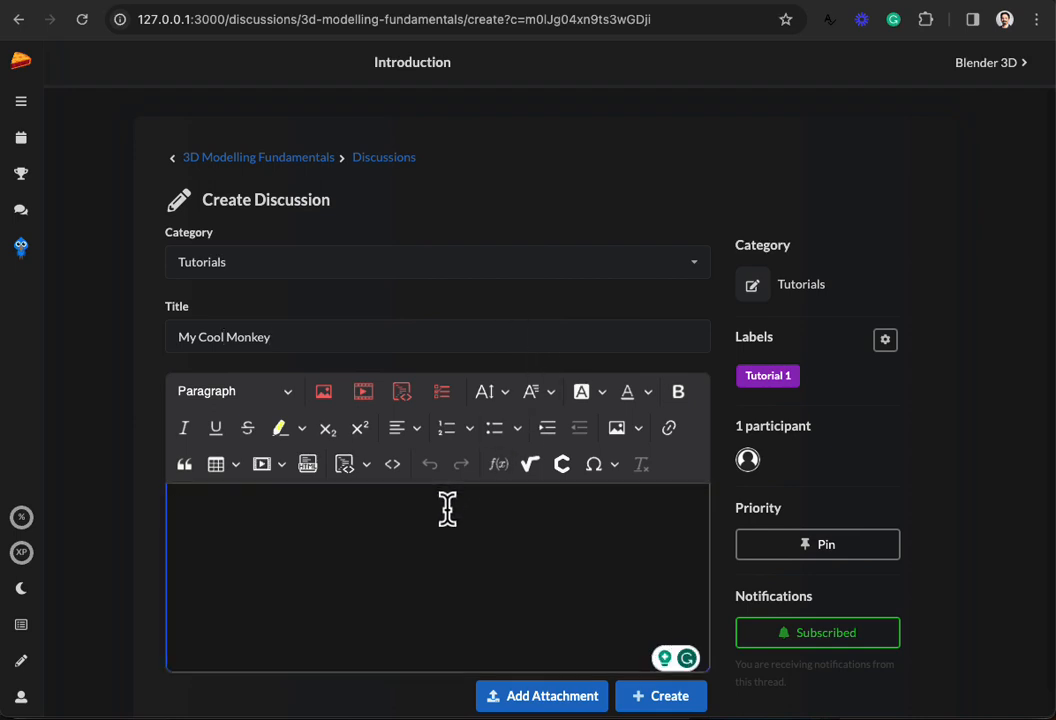
type("Look at this cool monk")
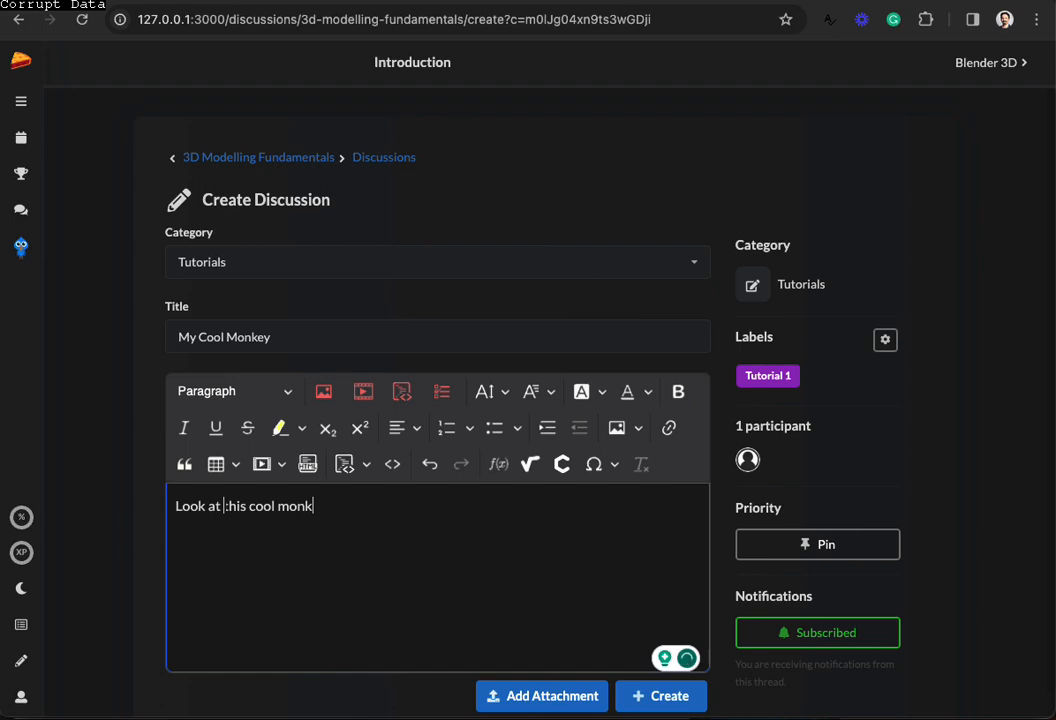
type("ey! Do you like it?")
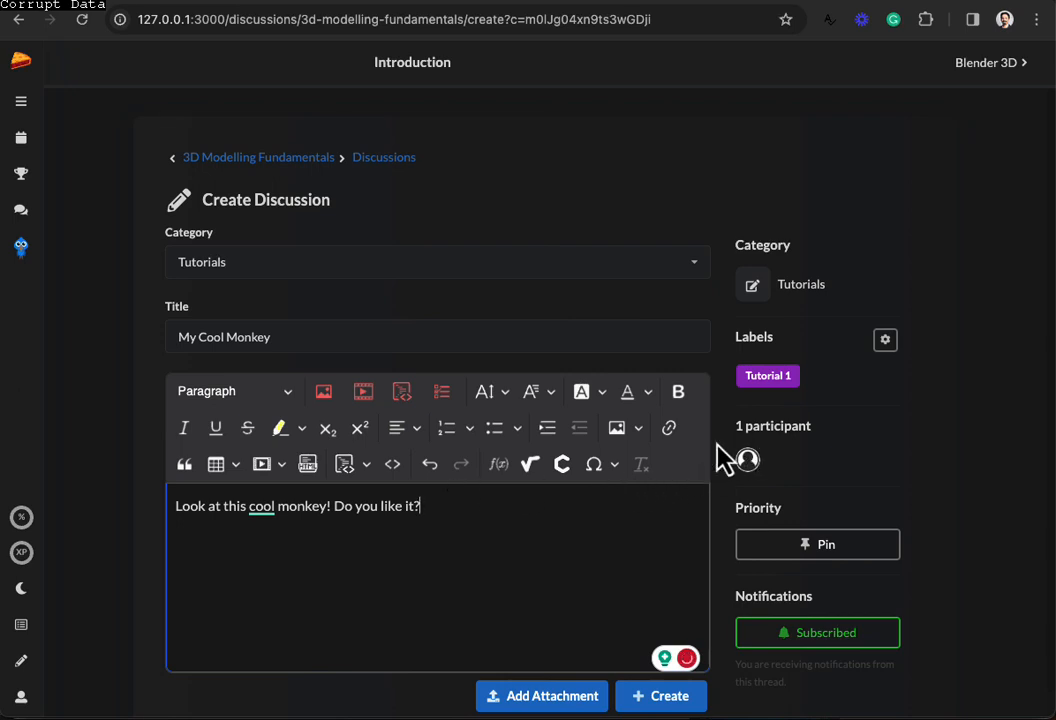
scroll(700, 450, "down", 1)
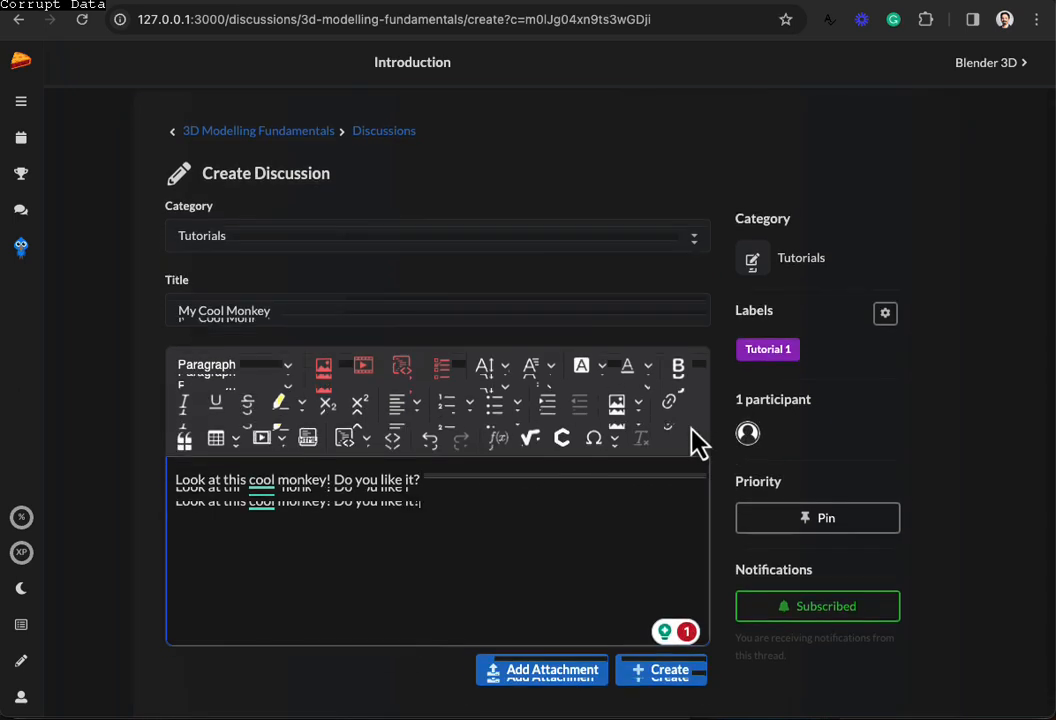
Step: Attach monkey.jpg from the renders folder and check its preview
left_click(538, 679)
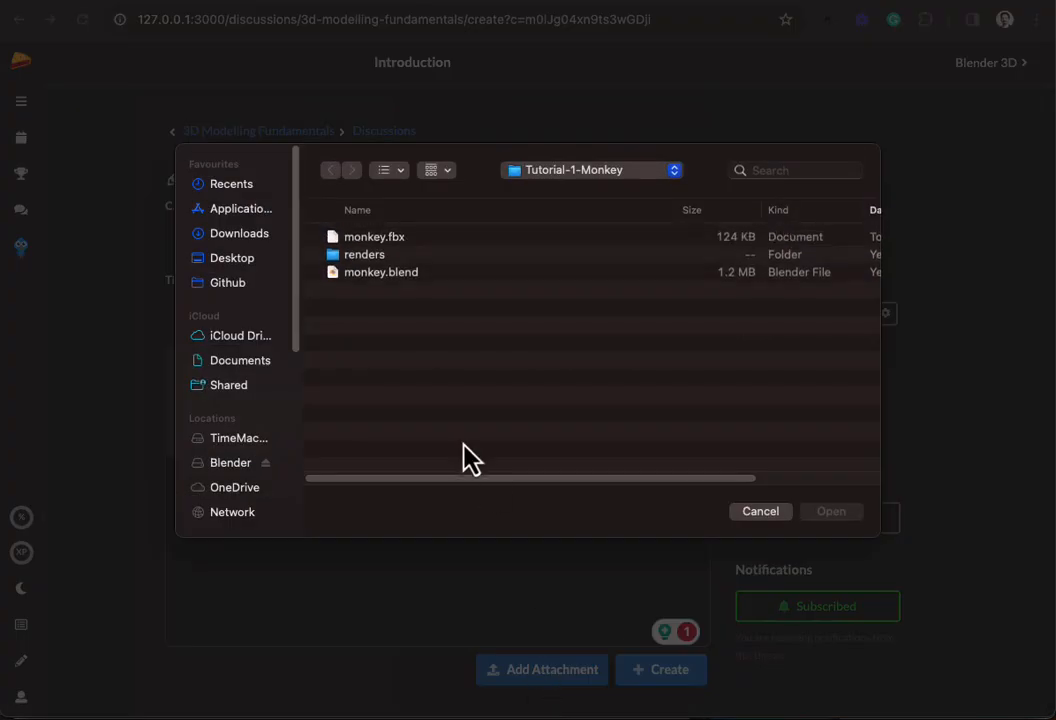
double_click(378, 257)
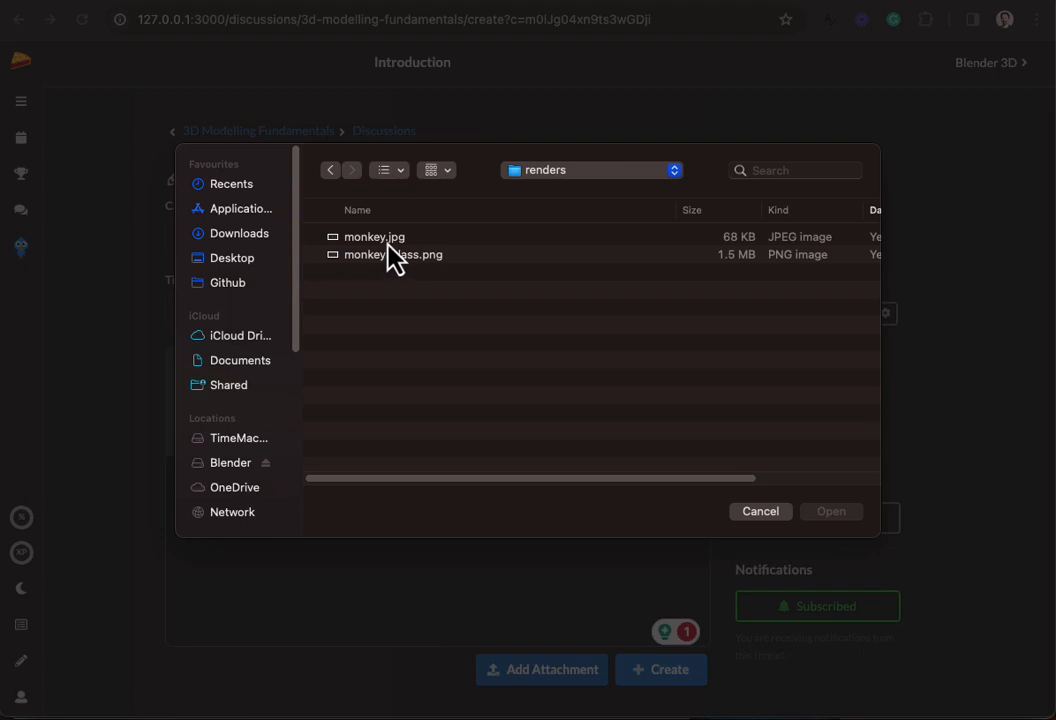
left_click(548, 172)
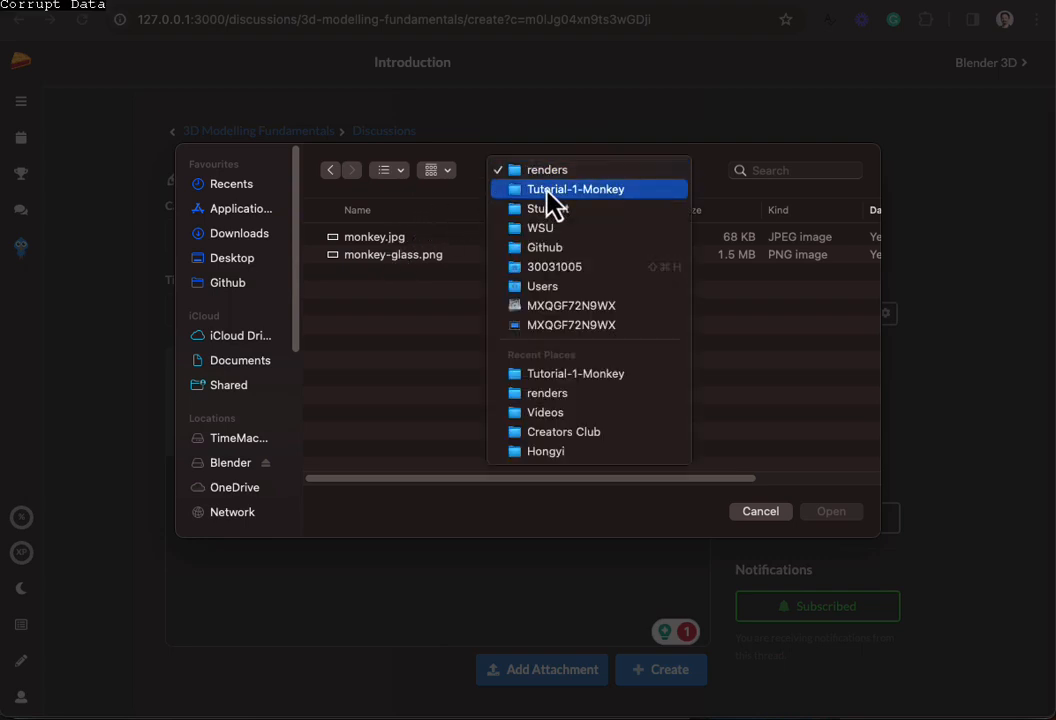
left_click(380, 240)
double_click(375, 240)
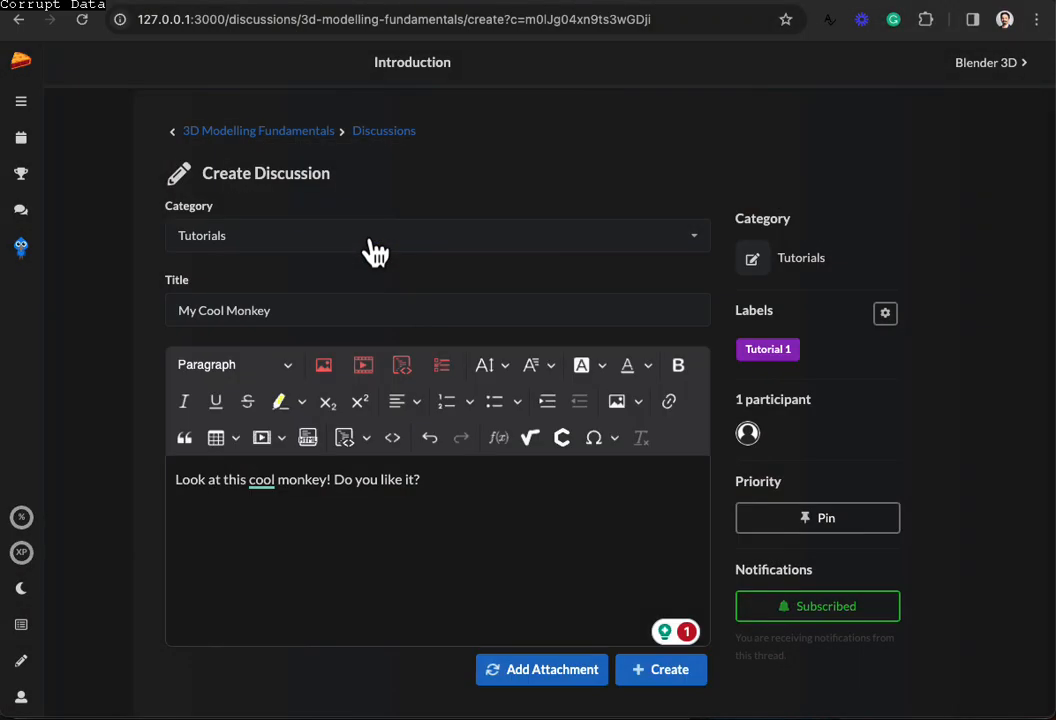
left_click(188, 605)
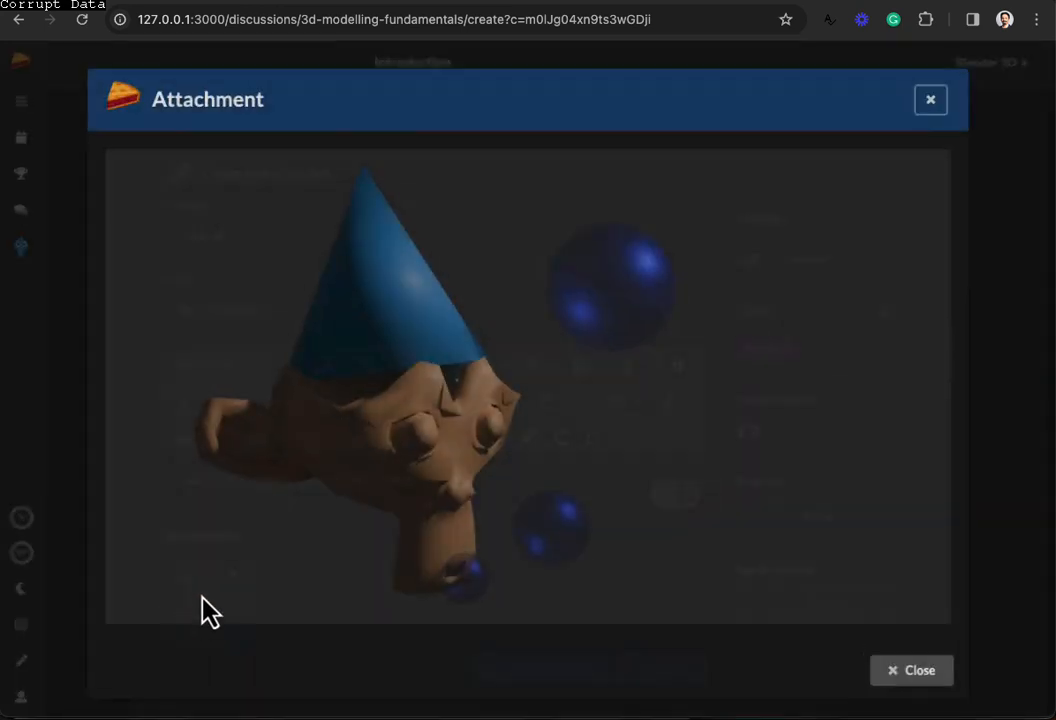
left_click(940, 97)
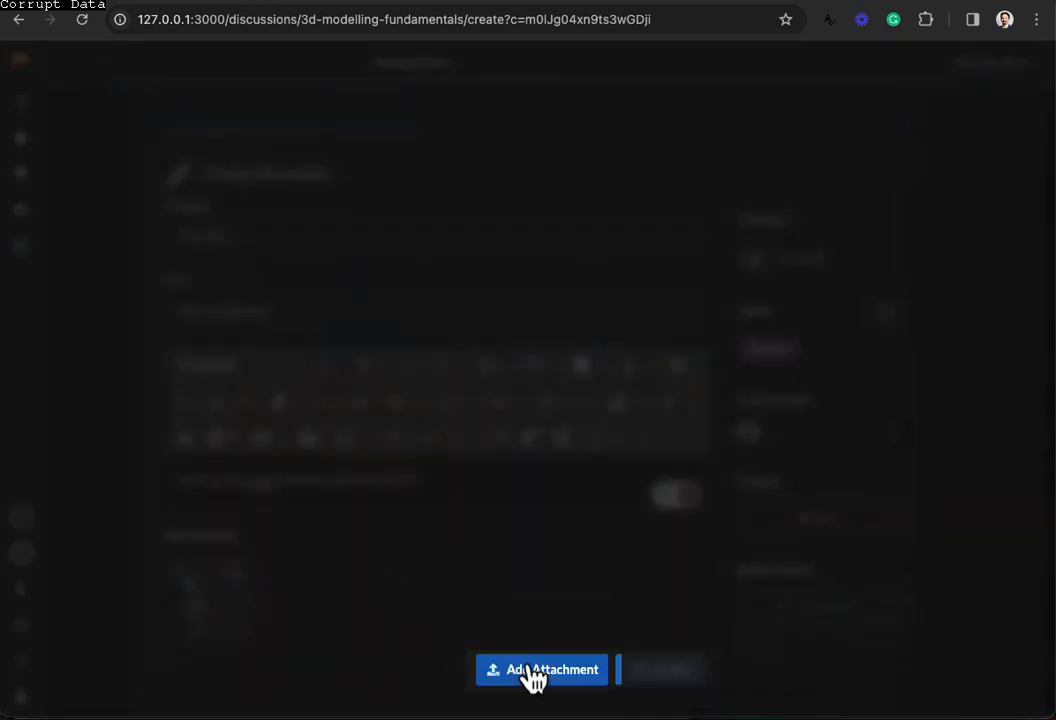
Step: Attach monkey.blend from the Tutorial-1-Monkey folder and publish the discussion
left_click(530, 677)
left_click(551, 178)
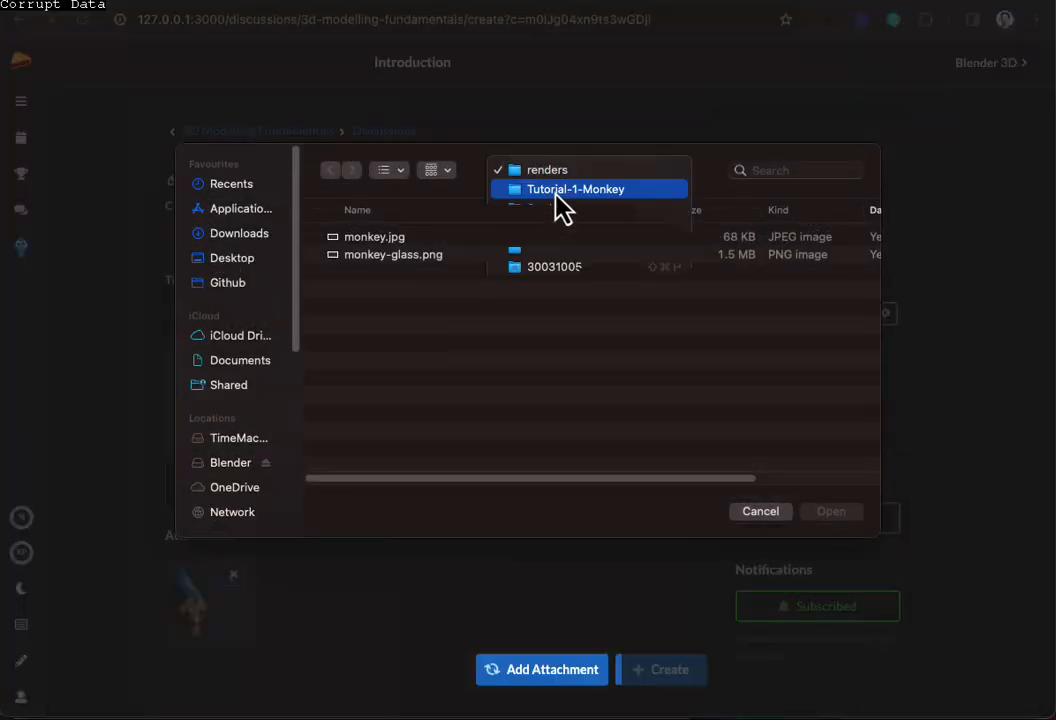
left_click(554, 190)
double_click(377, 278)
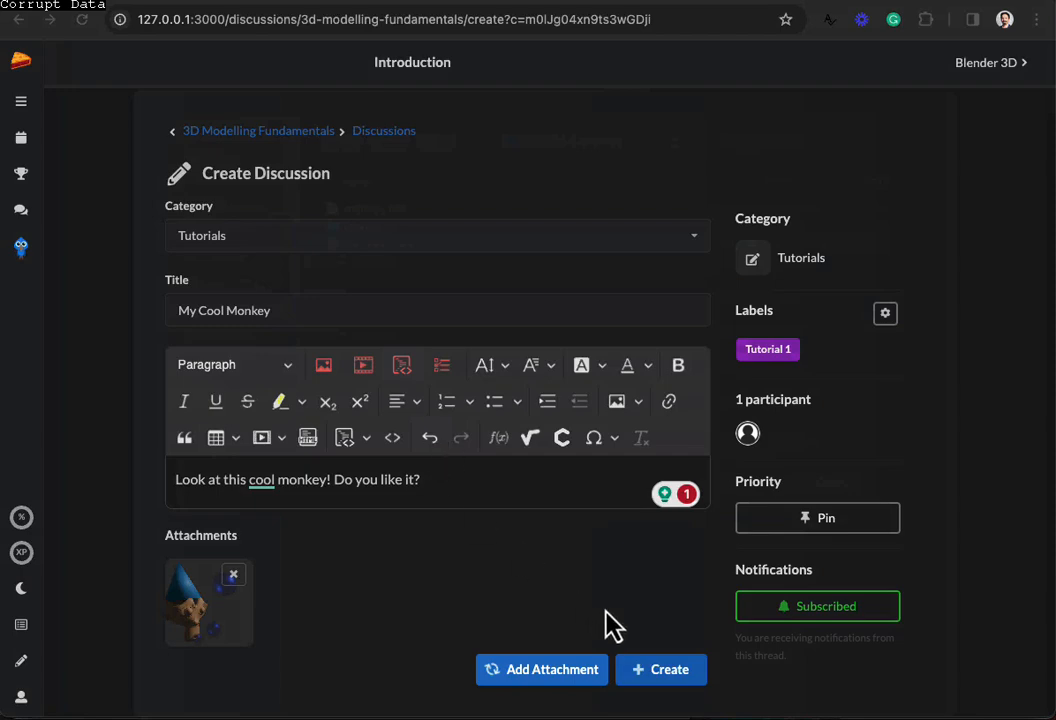
left_click(680, 680)
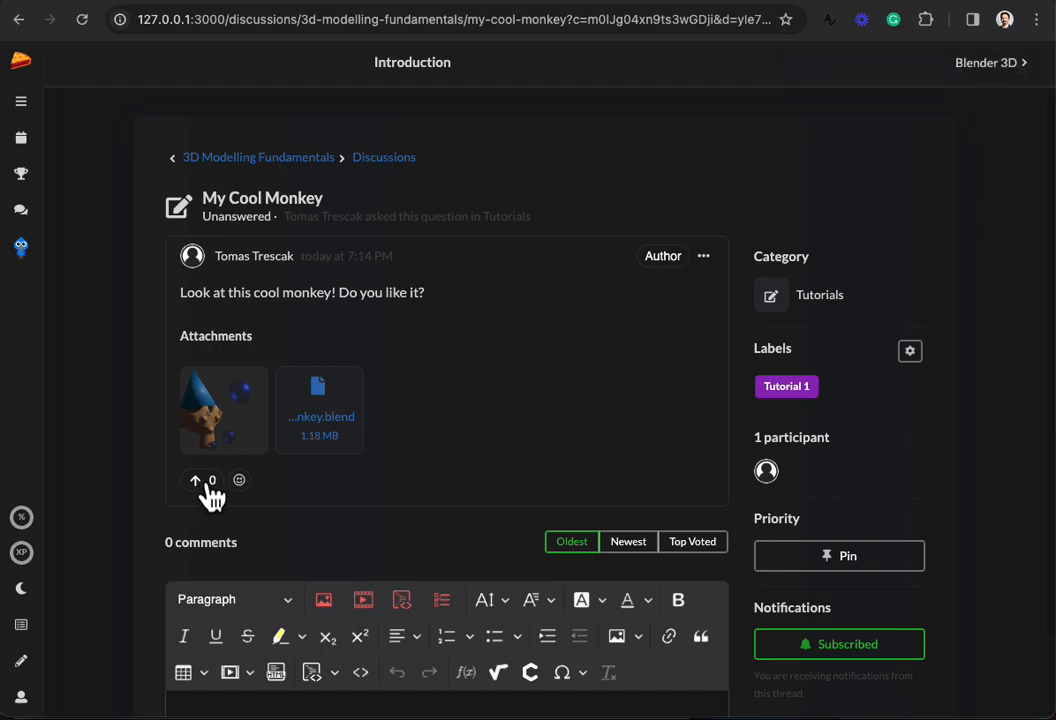
Step: React to the post with a thumbs-up
left_click(240, 482)
left_click(246, 436)
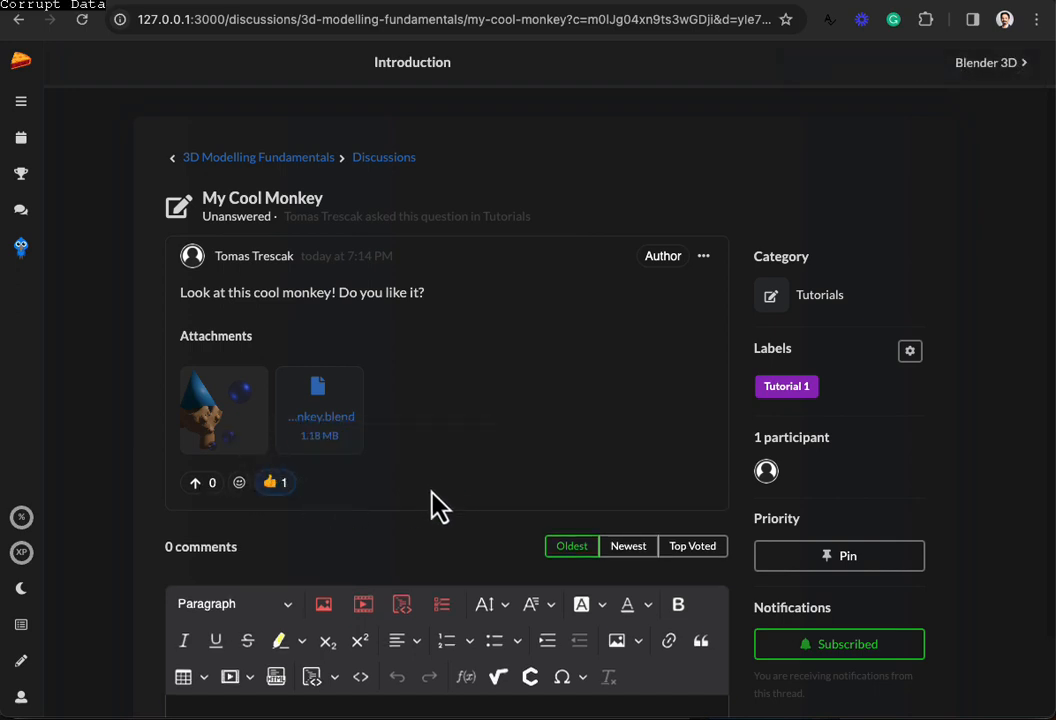
scroll(420, 520, "down", 2)
Step: Post a comment praising the work but noting the light looks strange, then react to it
left_click(287, 618)
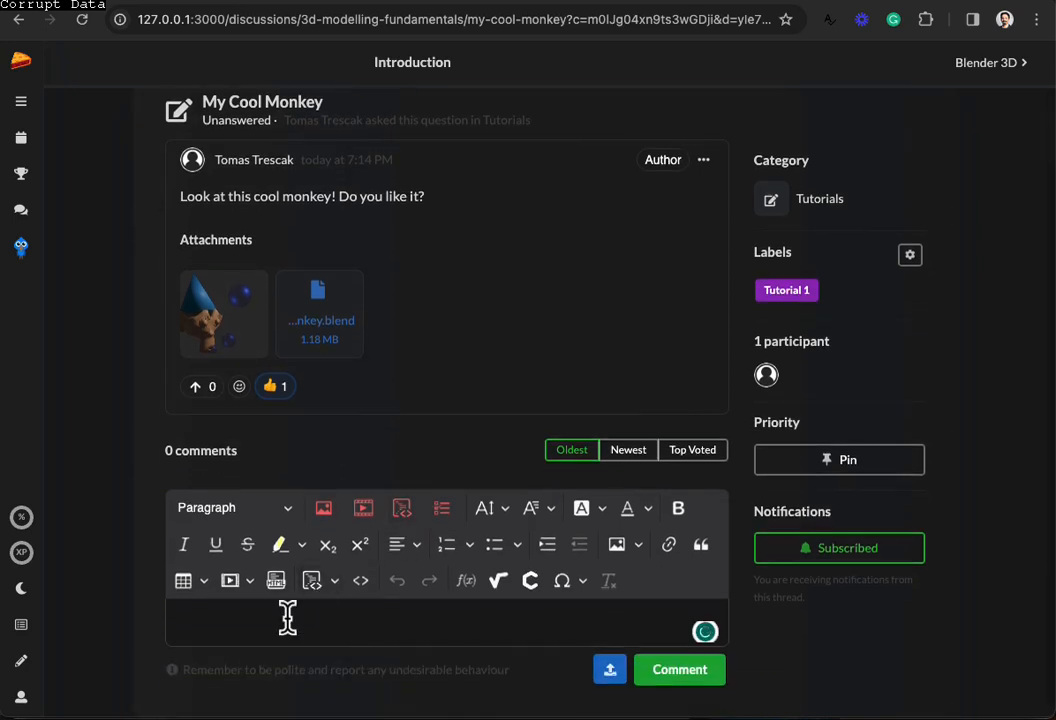
type("Thi")
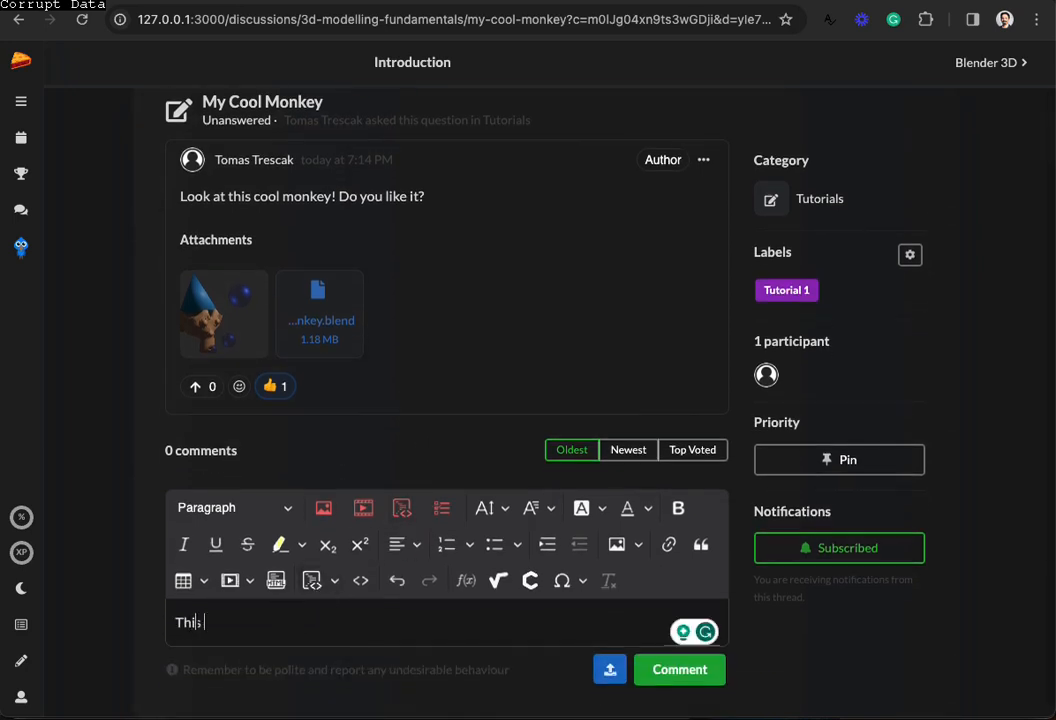
type("s is excellent work")
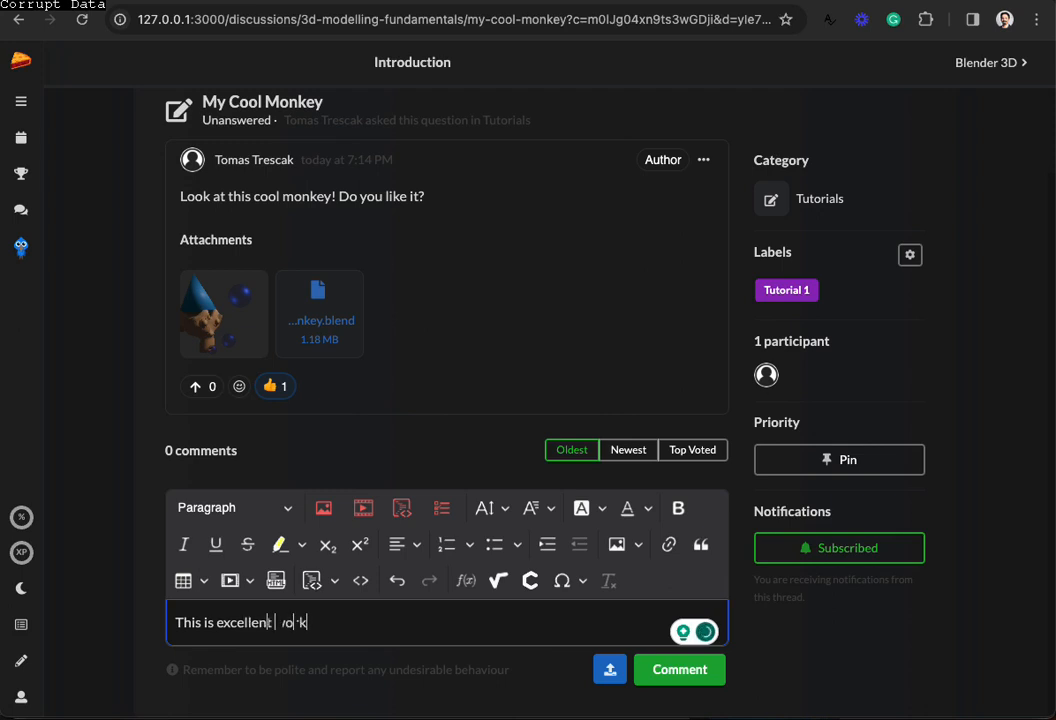
type("! The light looks a bit strange!")
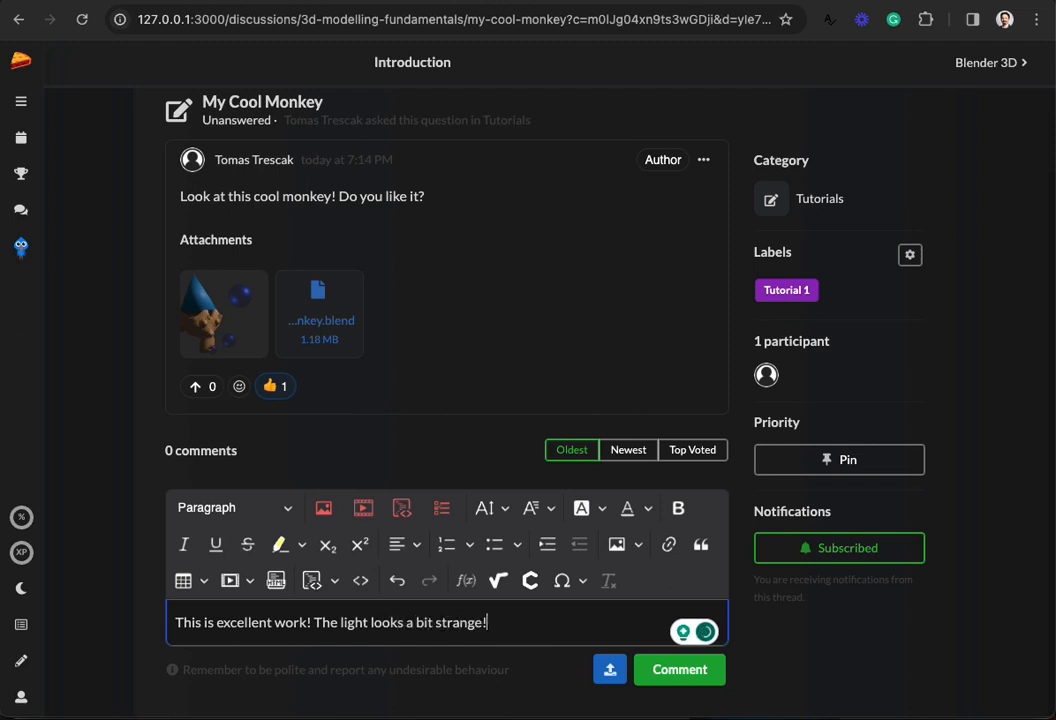
left_click(674, 683)
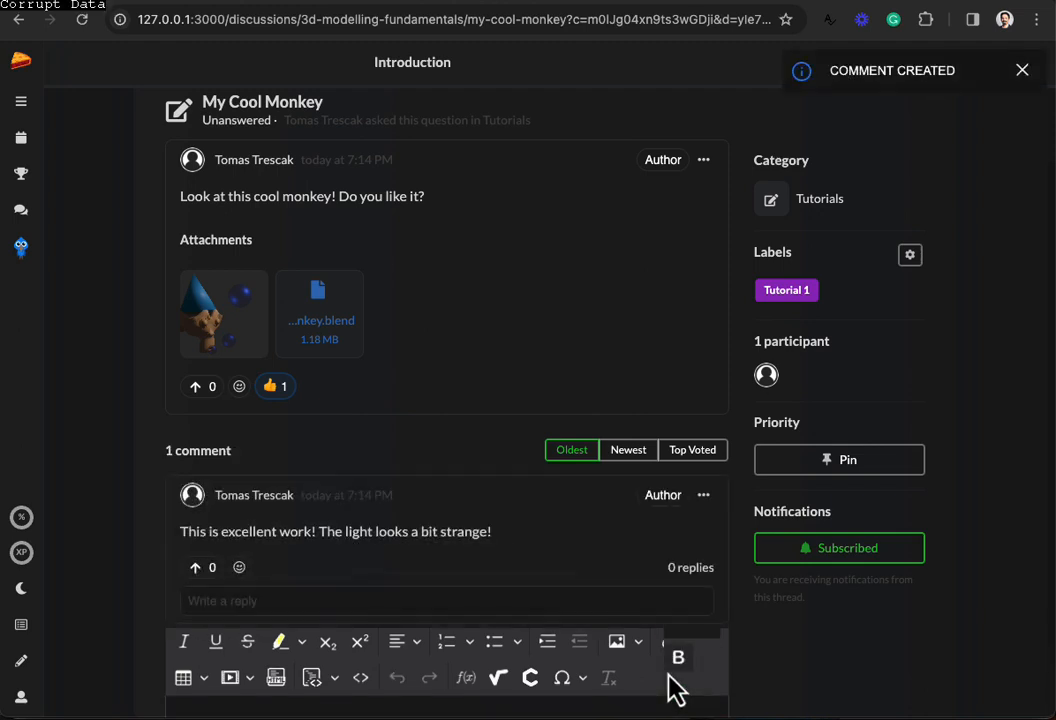
left_click(240, 568)
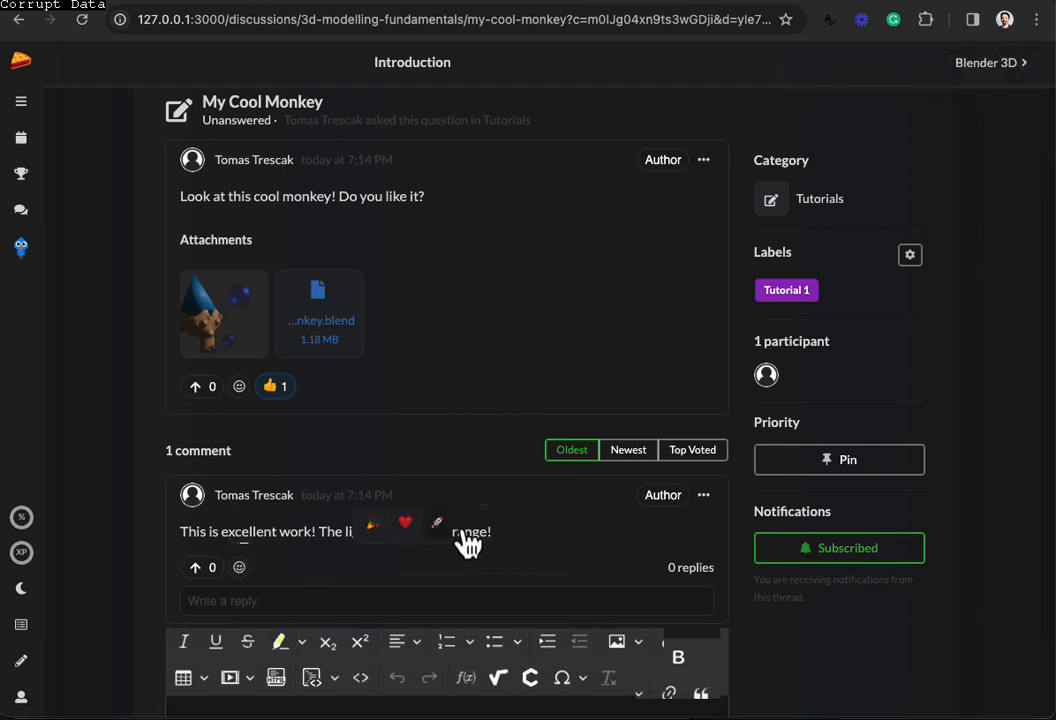
left_click(467, 537)
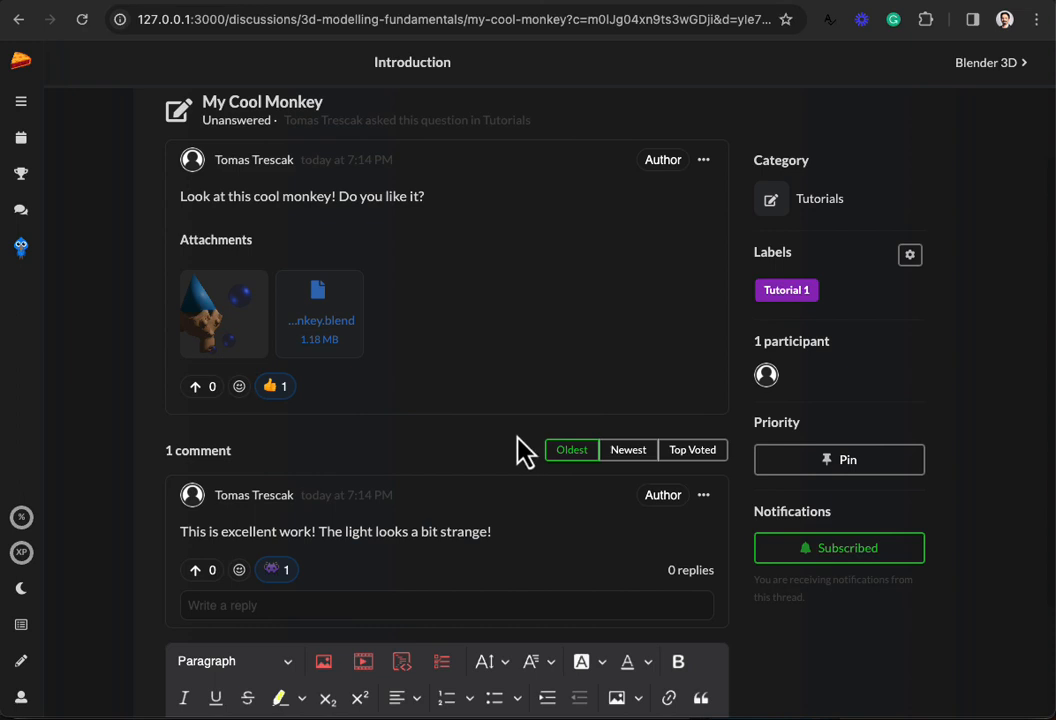
scroll(517, 437, "up", 1)
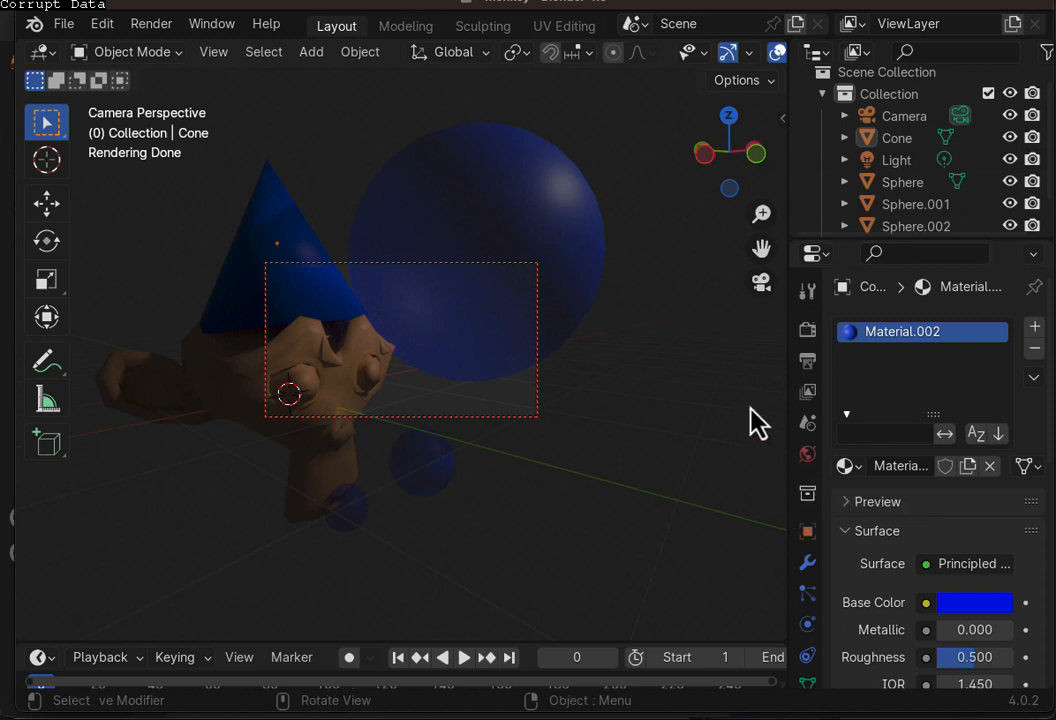
Step: Show and hide Blender's Sketchfab sidebar, then bring up the File > Export format list
key("n")
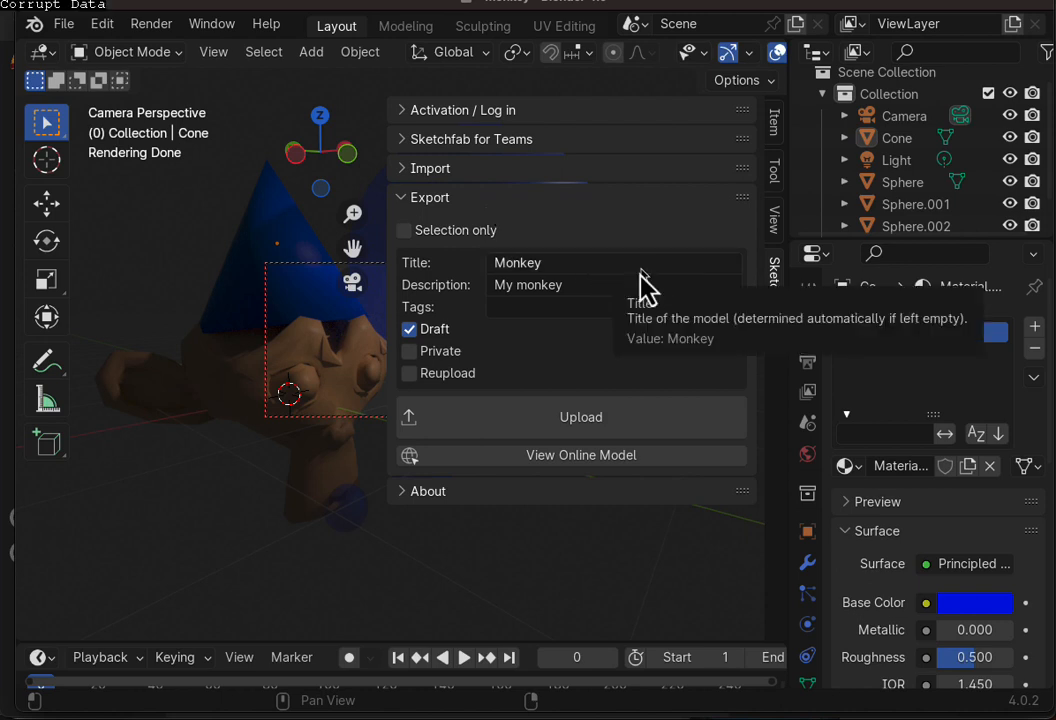
key("n")
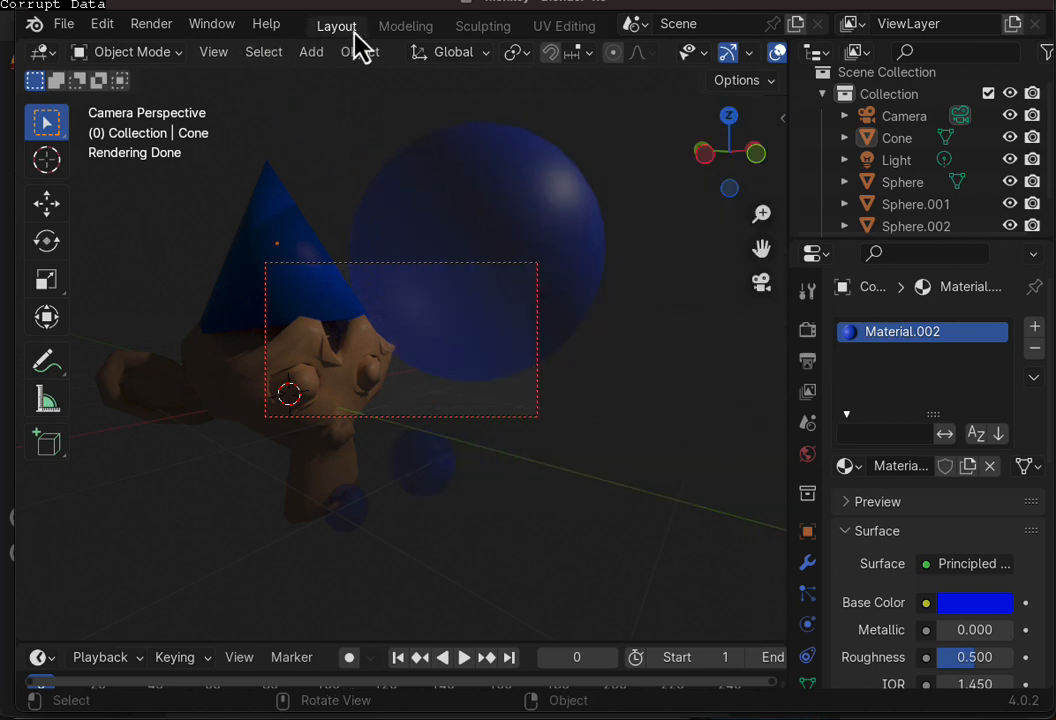
left_click(64, 24)
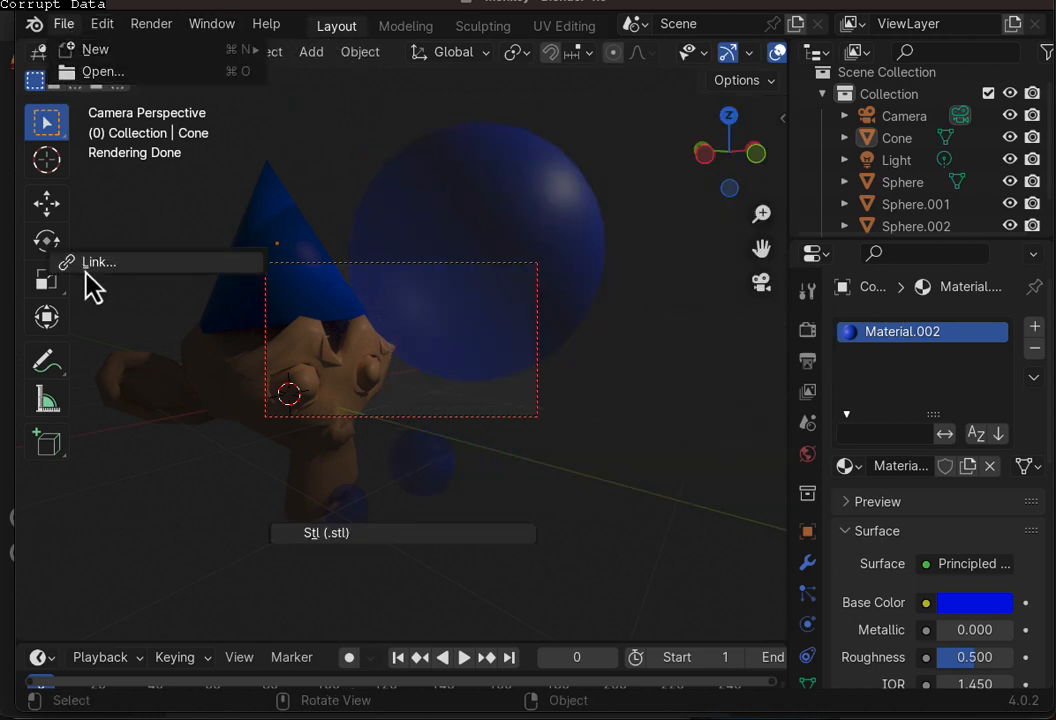
mouse_move(140, 358)
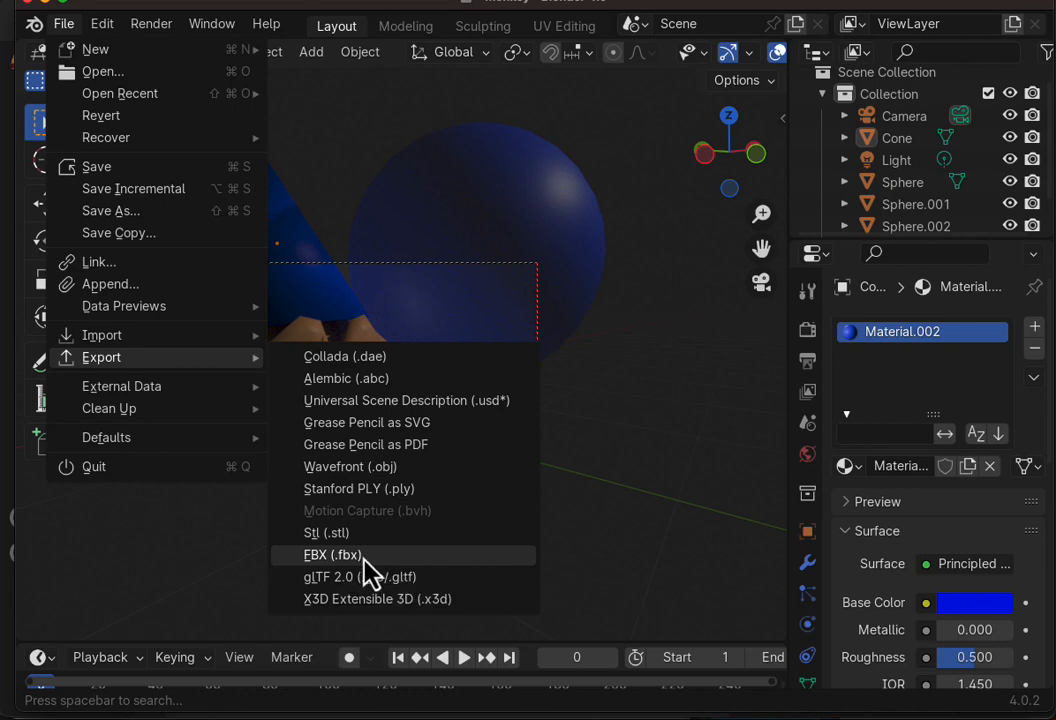
Step: Export the scene as FBX over monkey.fbx in Tutorial-1-Monkey with Path Mode Copy
left_click(364, 560)
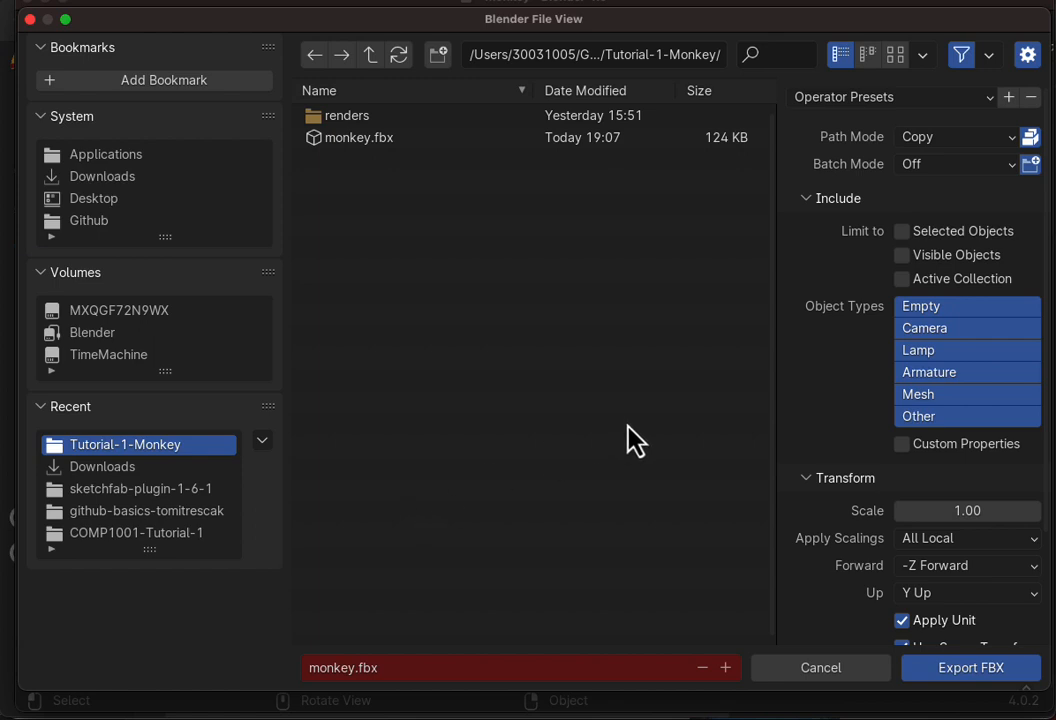
left_click(922, 142)
left_click(926, 160)
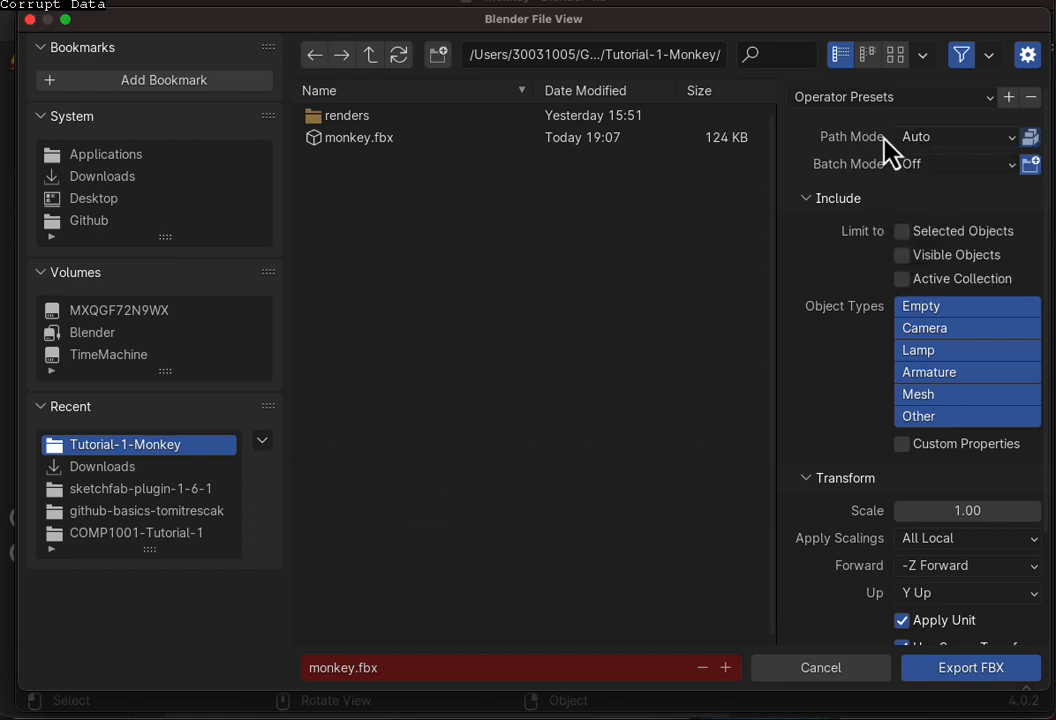
left_click(929, 141)
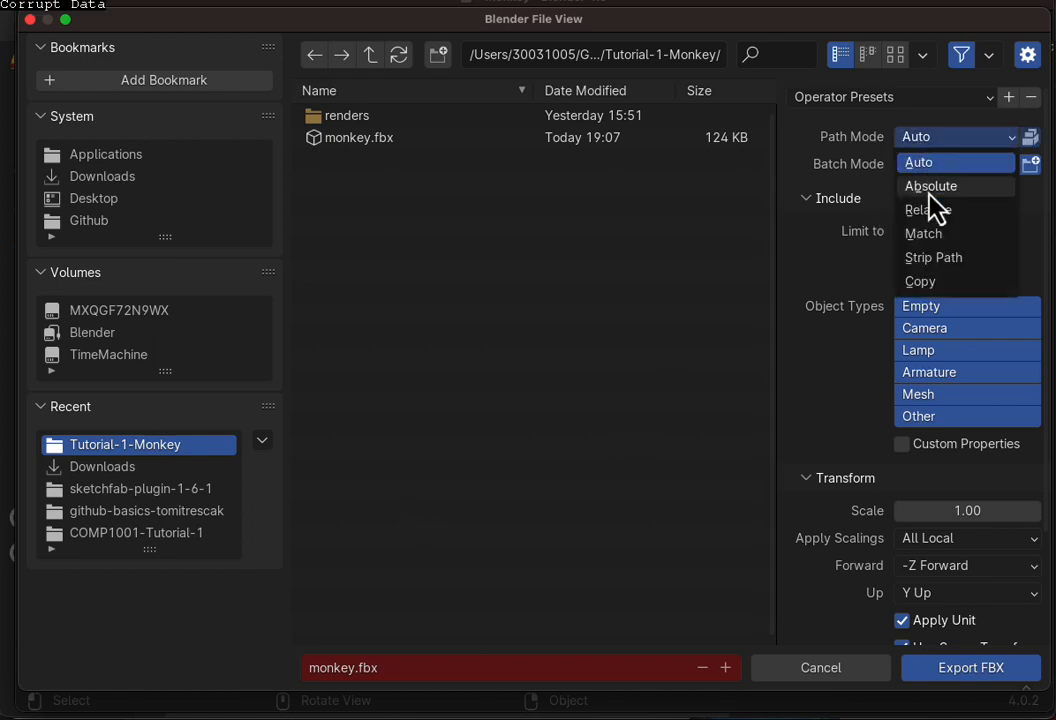
left_click(924, 281)
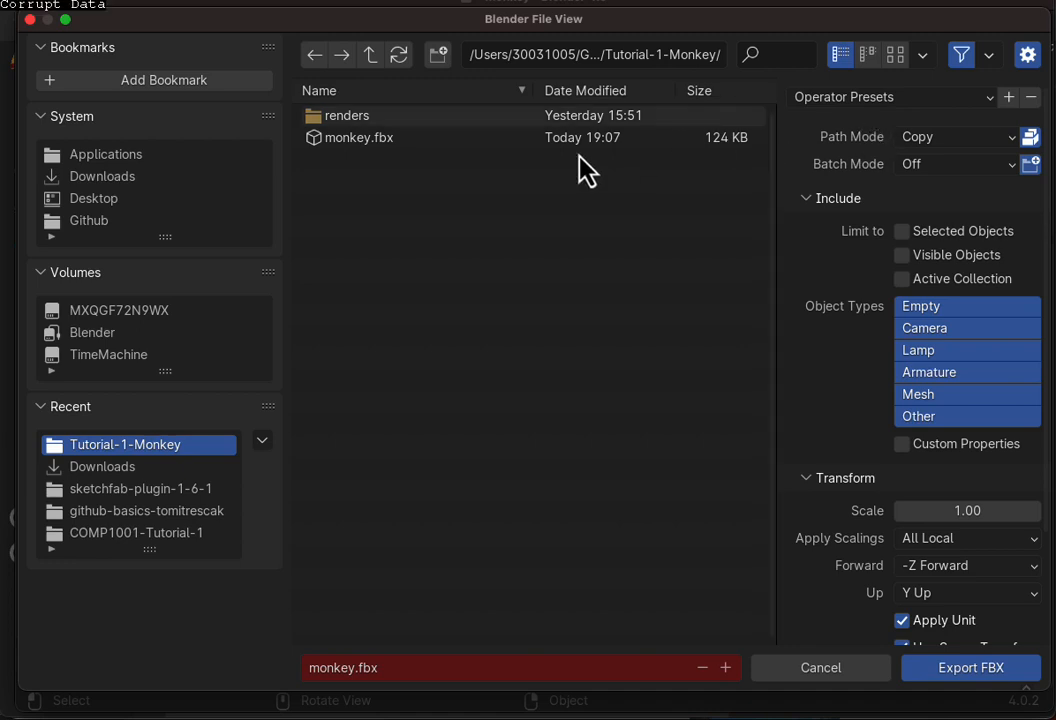
left_click(375, 140)
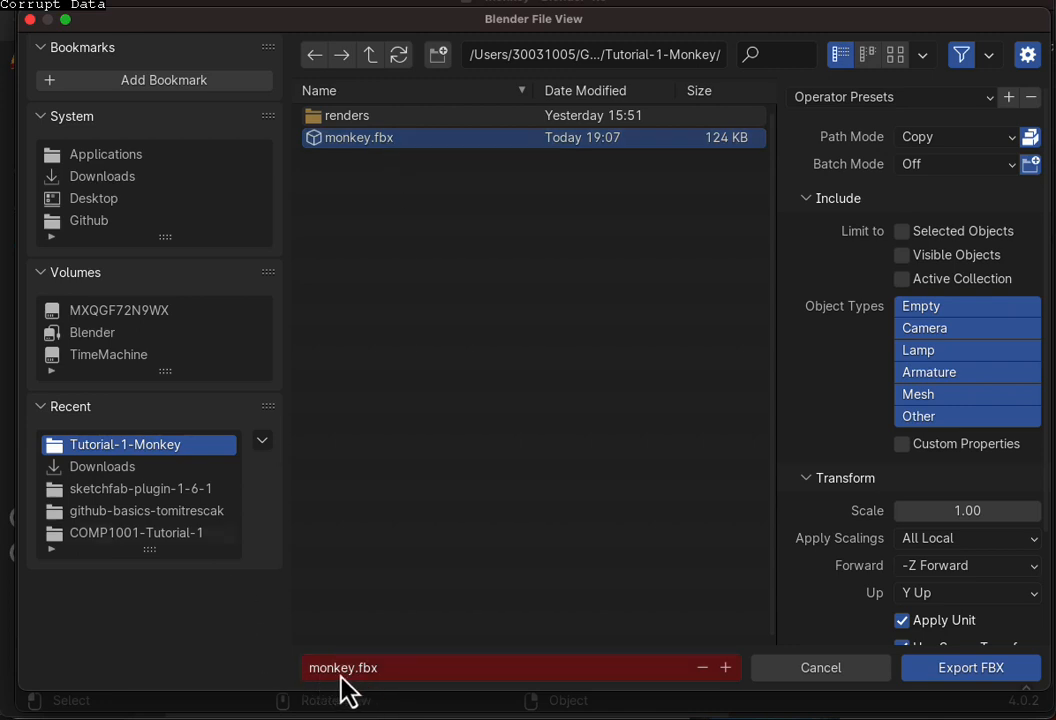
left_click(975, 670)
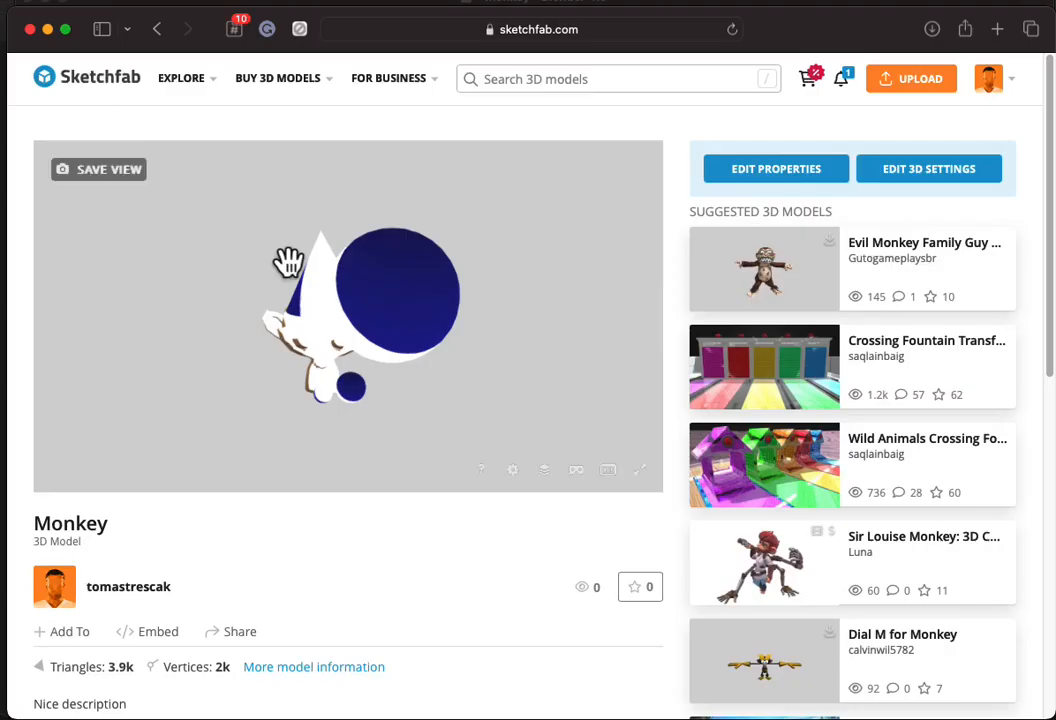
Step: Upload monkey.fbx to Sketchfab as a new model
mouse_move(283, 259)
left_mouse_down()
mouse_move(405, 224)
mouse_move(292, 265)
left_mouse_up()
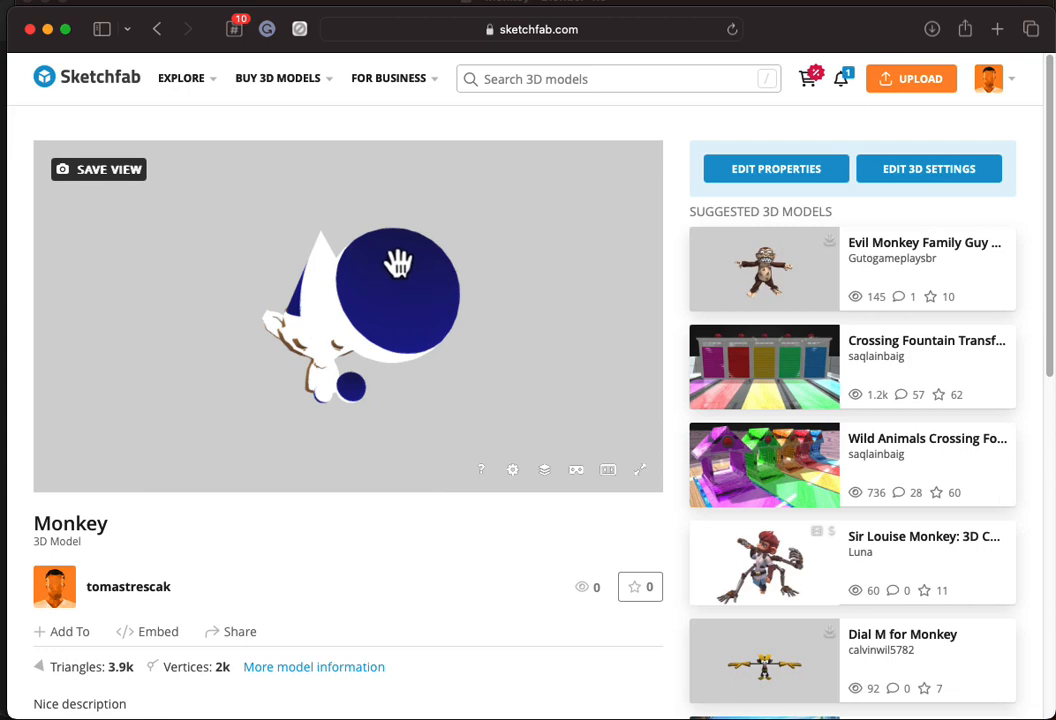
left_click(908, 82)
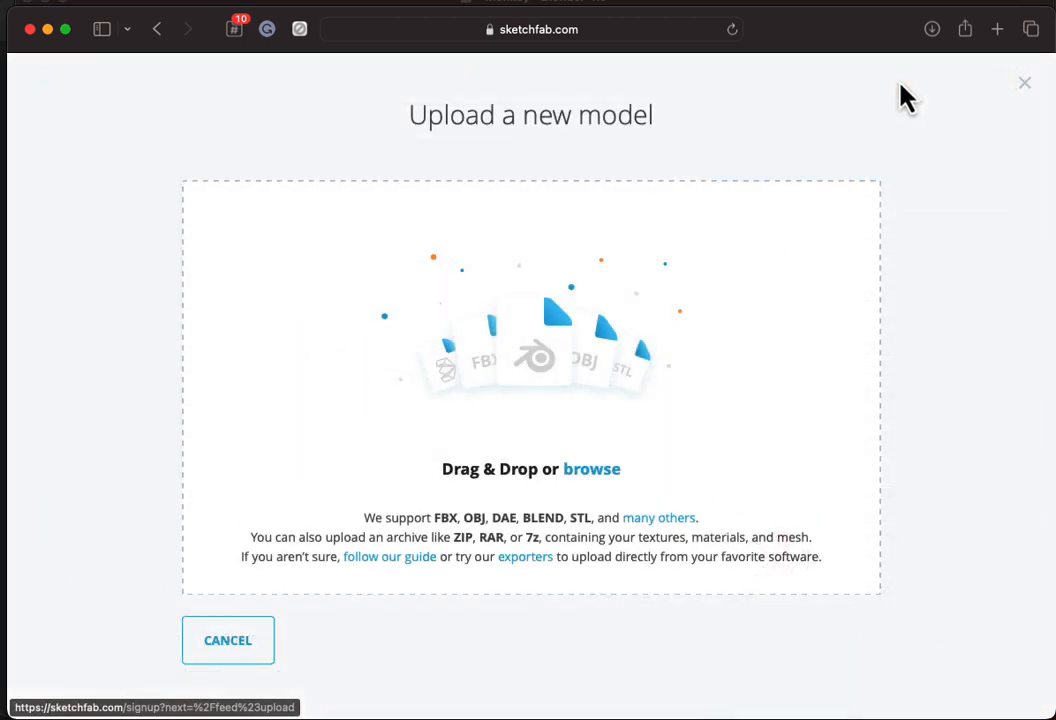
left_click(583, 470)
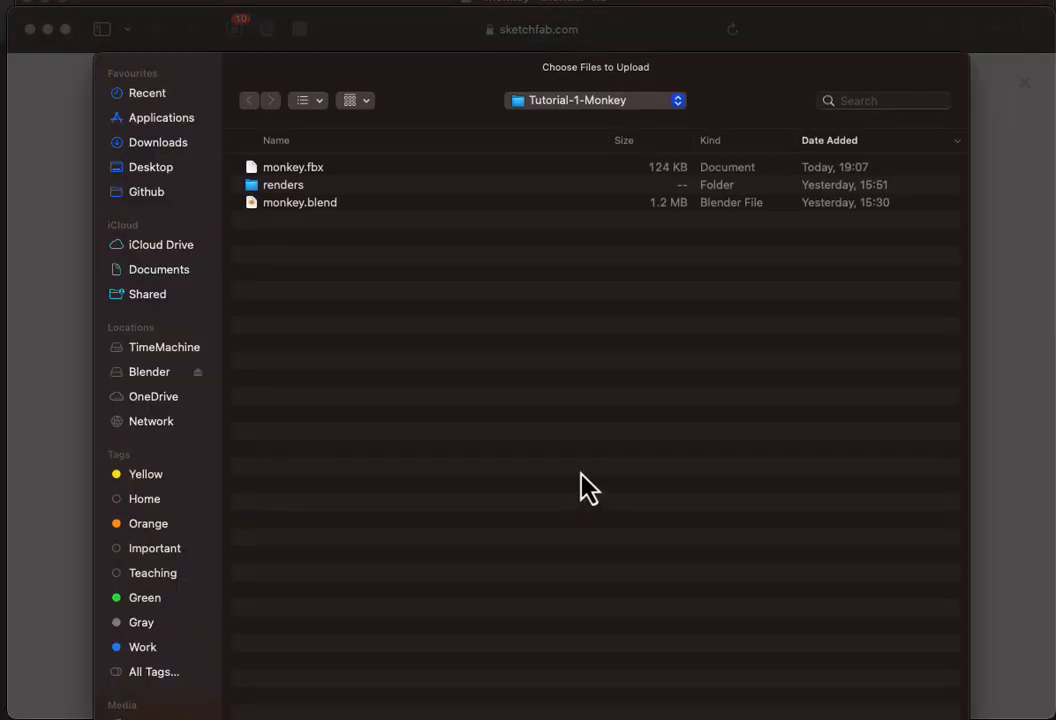
double_click(305, 170)
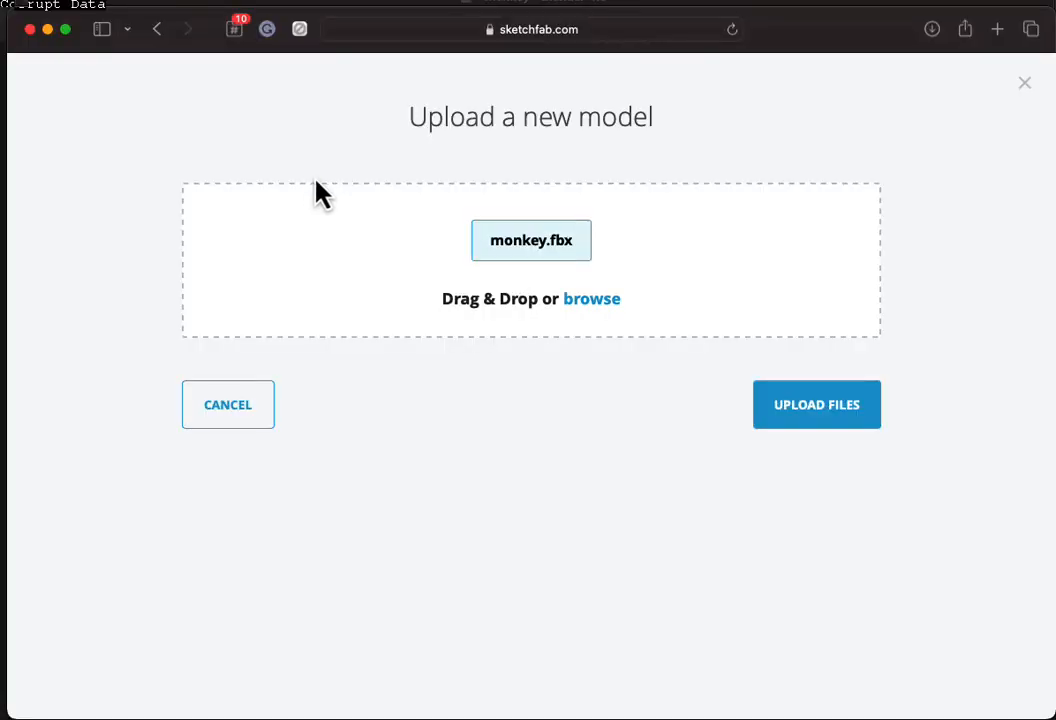
left_click(797, 410)
scroll(761, 382, "down", 2)
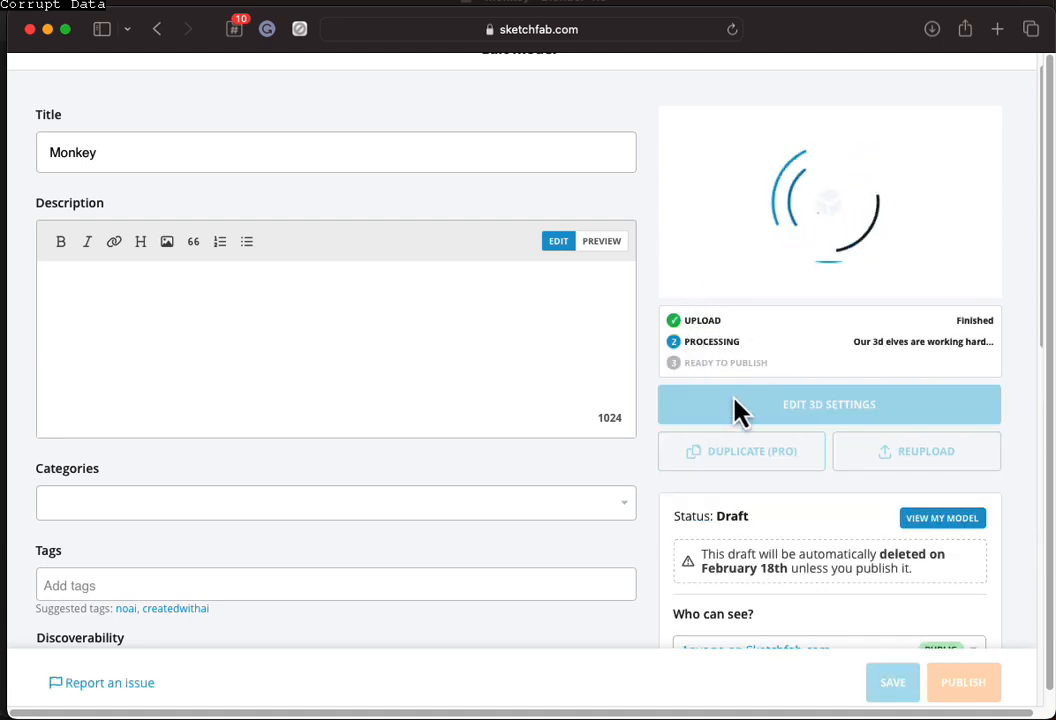
Step: Describe the model as 'This is the monkey', preview it in 3D, publish it and open its page
left_click(195, 332)
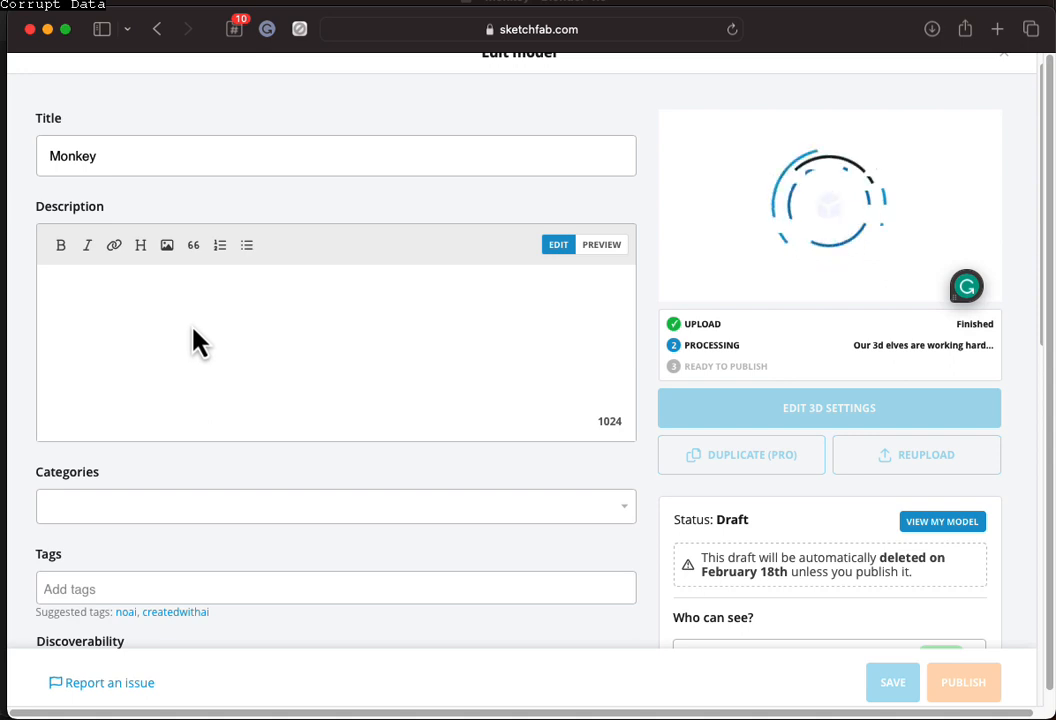
type("This ")
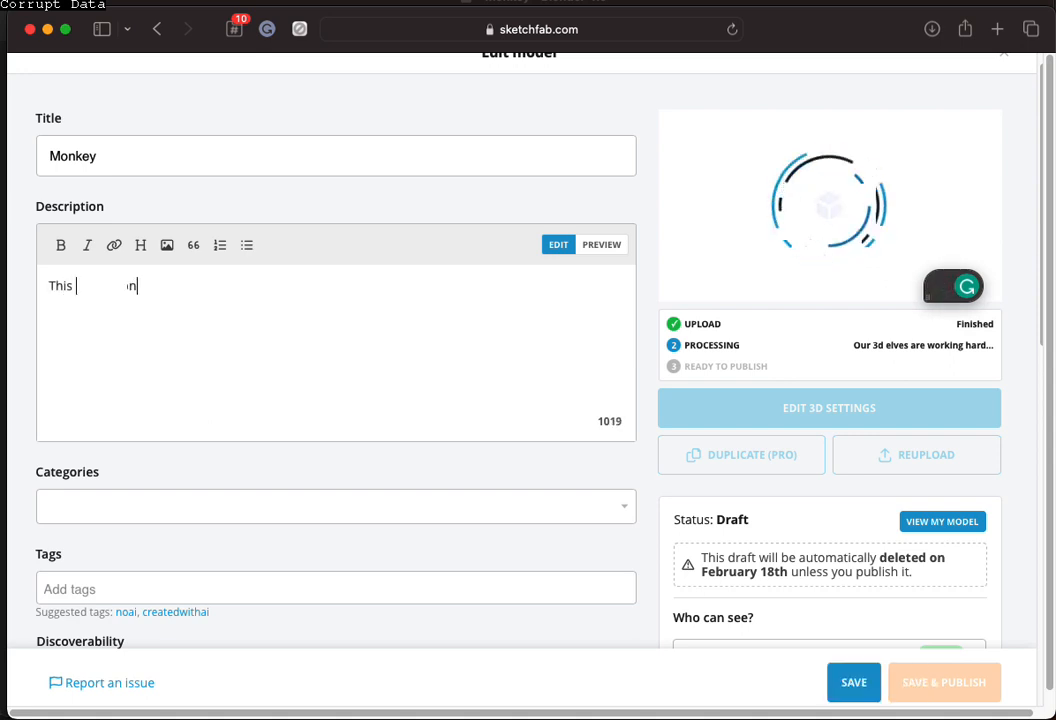
type("is the monkey!")
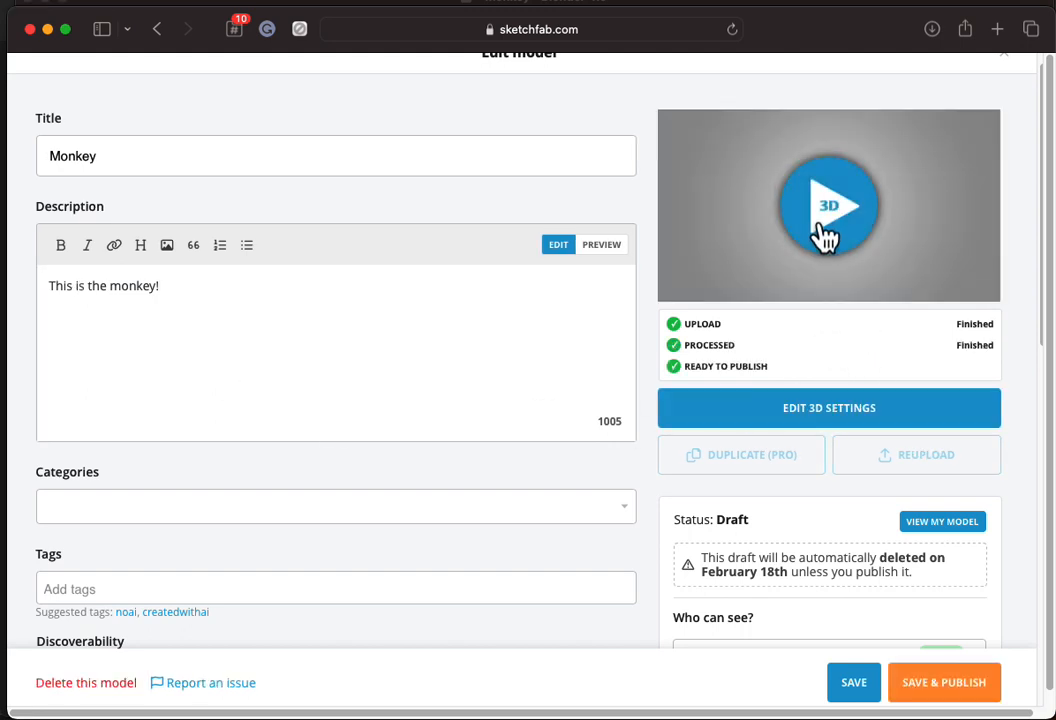
left_click(825, 236)
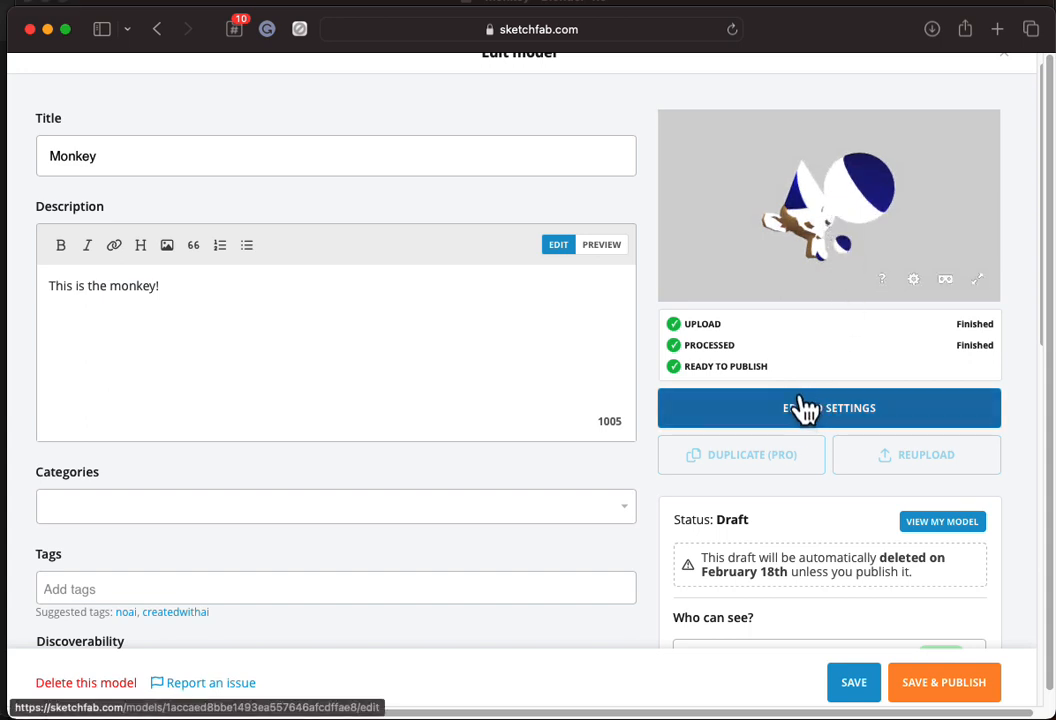
scroll(801, 425, "down", 1)
scroll(797, 427, "down", 1)
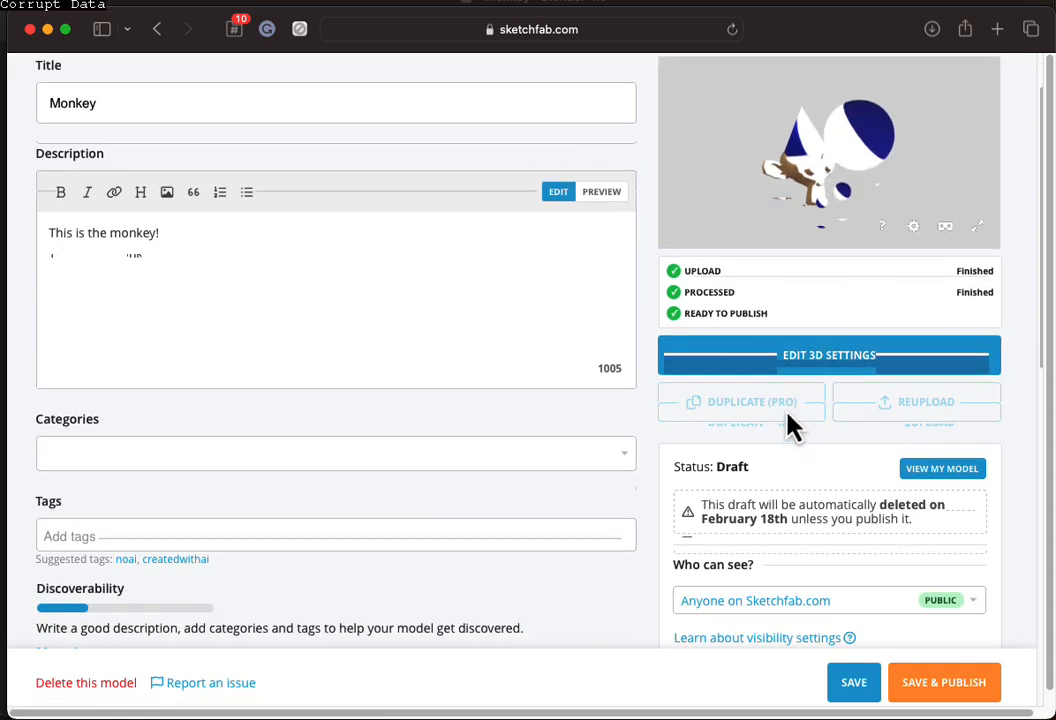
left_click(937, 686)
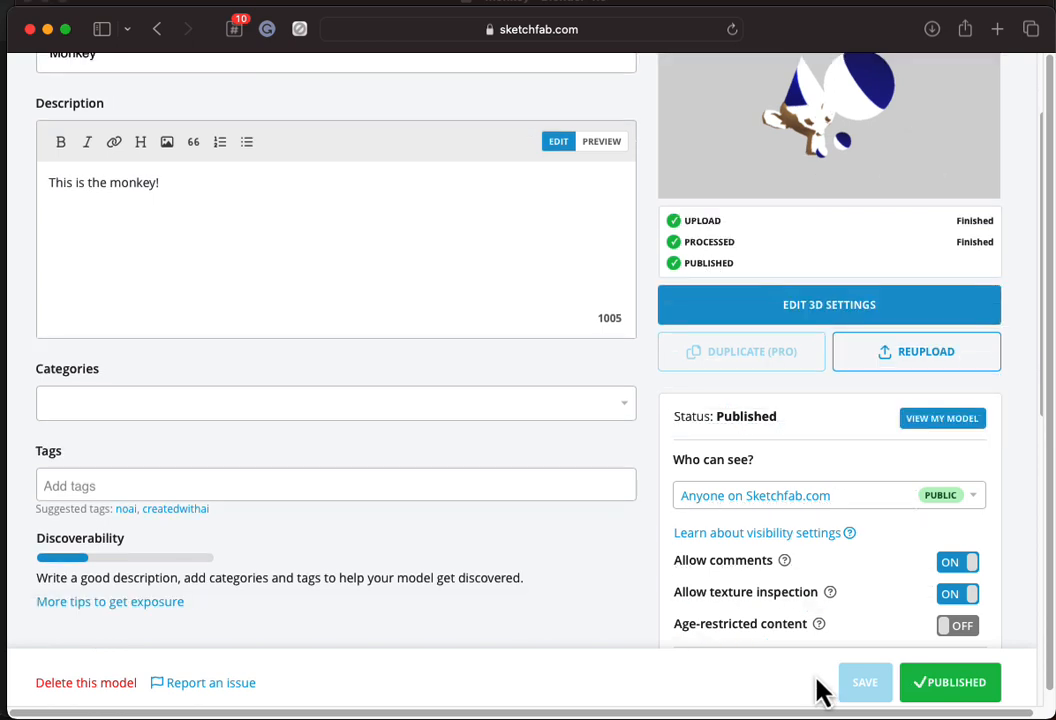
left_click(937, 424)
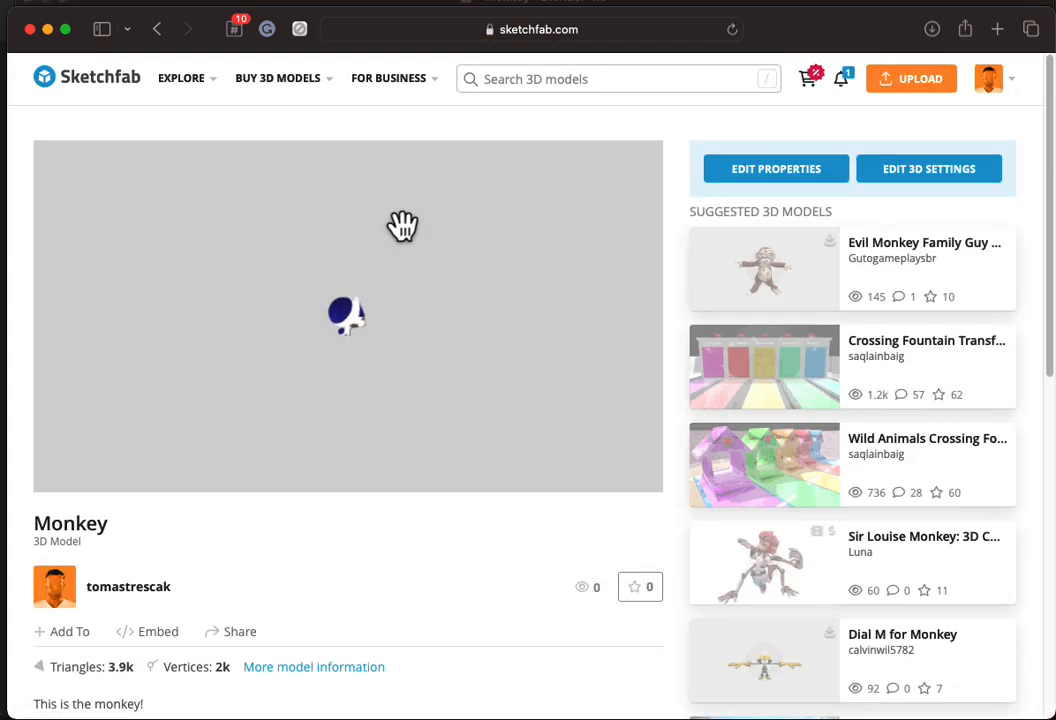
Step: Trim /properties from the Sketchfab Monkey model URL, copy it, and return to the discussion window
left_click(612, 30)
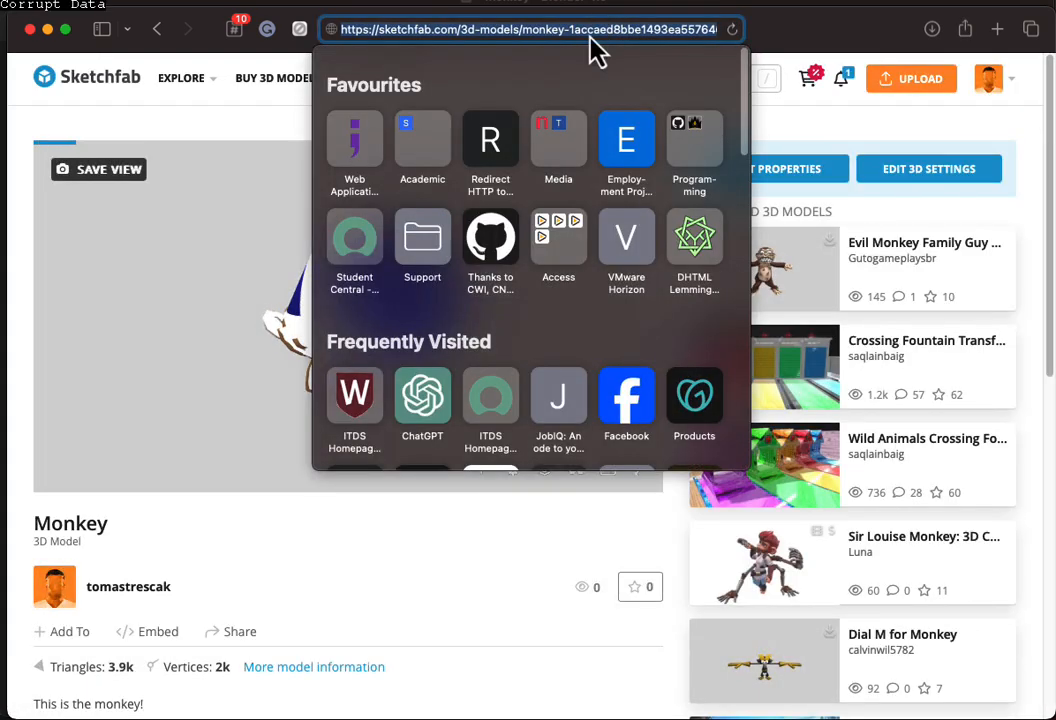
left_click_drag(605, 29, 576, 29)
left_click_drag(651, 58, 718, 37)
left_click(718, 35)
type("/pro")
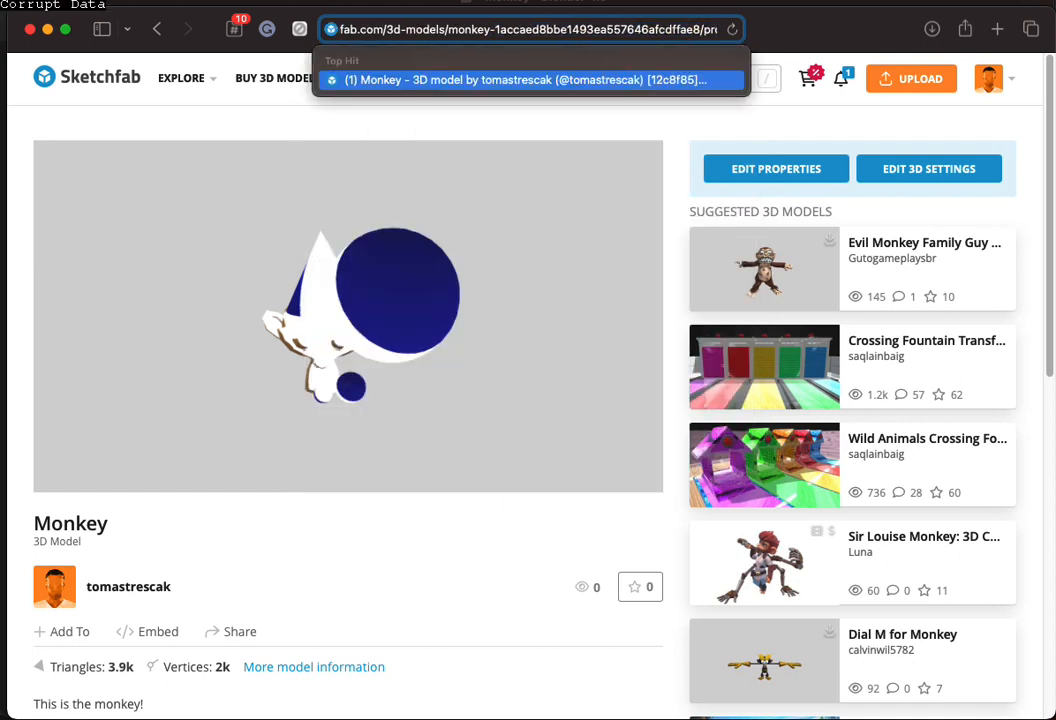
left_click_drag(698, 28, 779, 25)
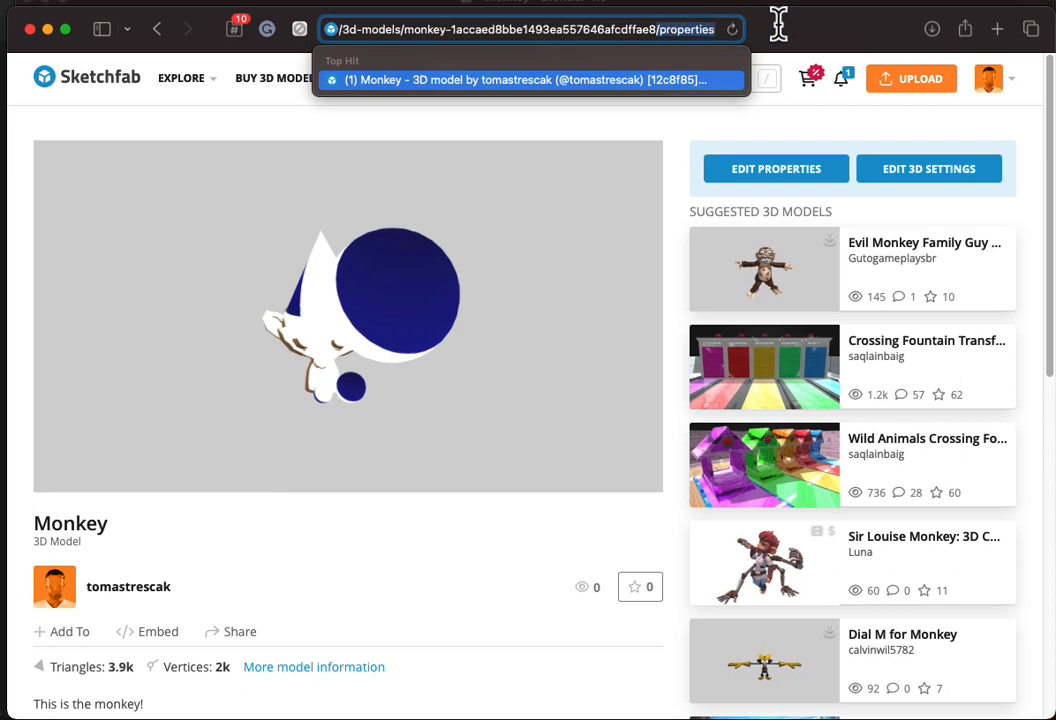
key("BackSpace")
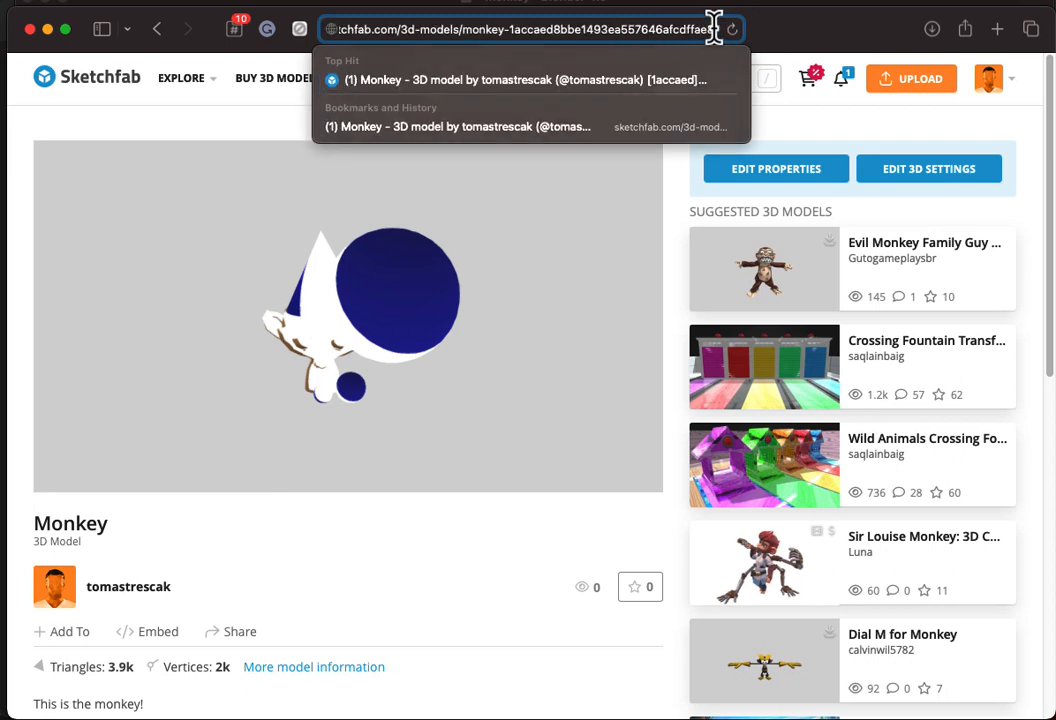
left_click_drag(714, 28, 259, 35)
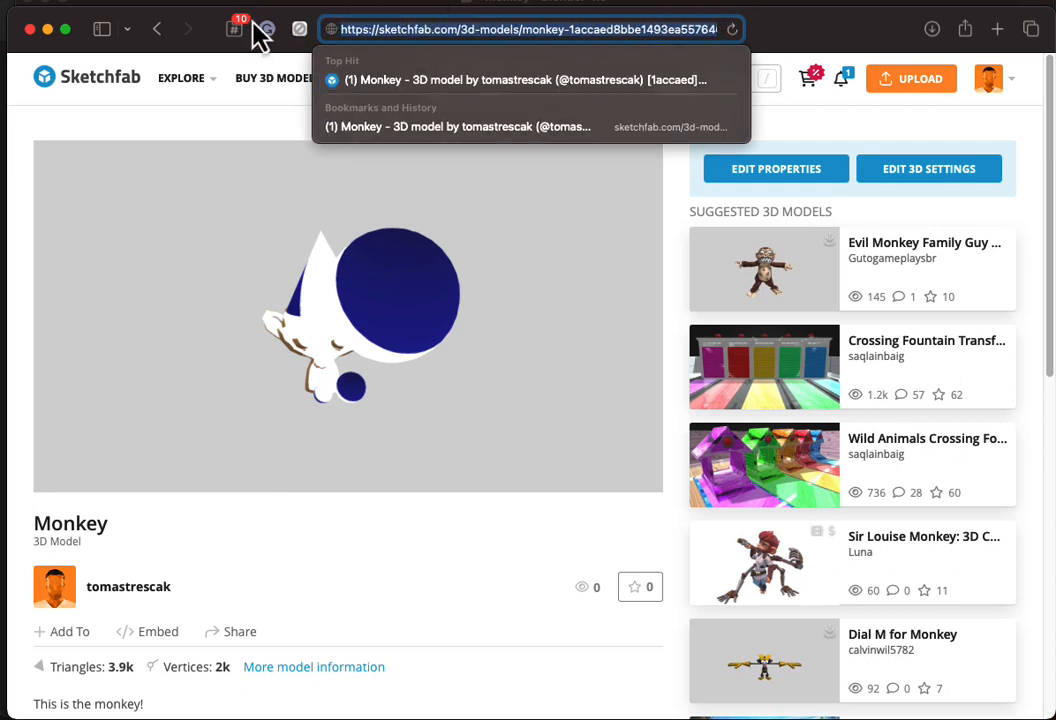
left_click(996, 1)
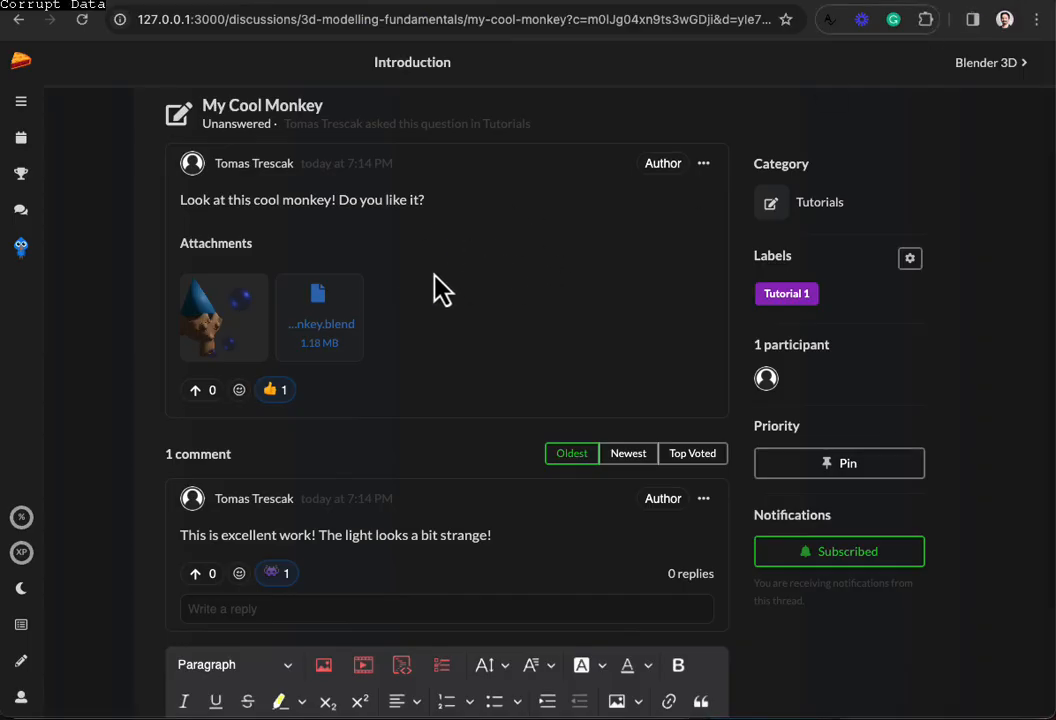
Step: Edit the My Cool Monkey post and paste the Sketchfab Monkey URL as embedded media on a new line
left_click(703, 164)
left_click(729, 221)
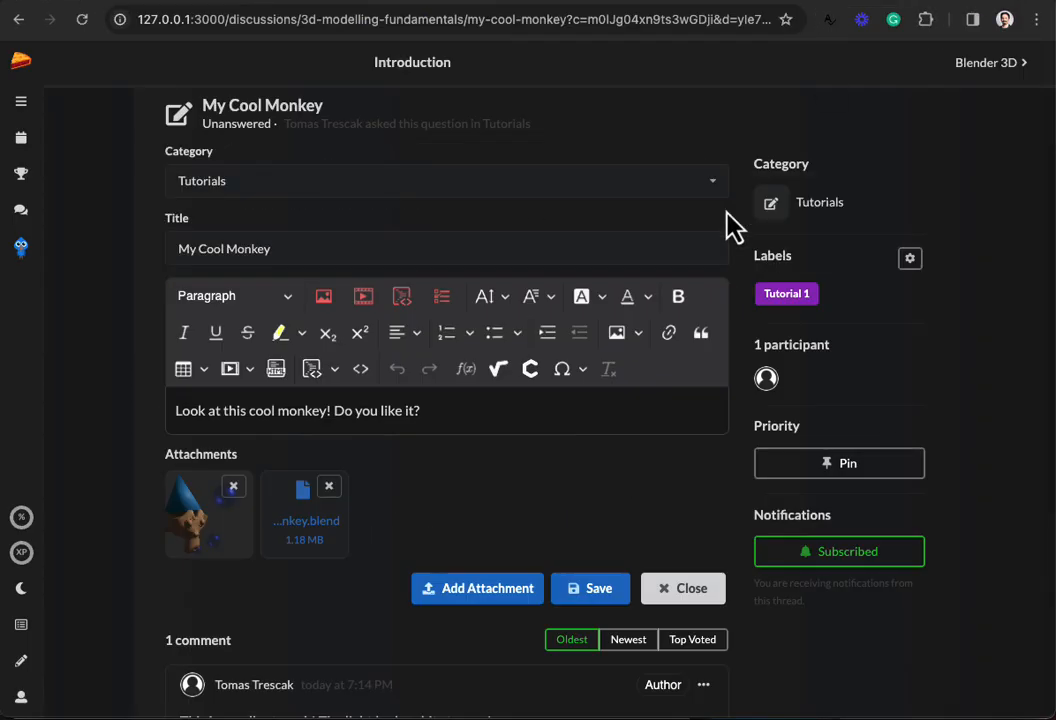
left_click(459, 410)
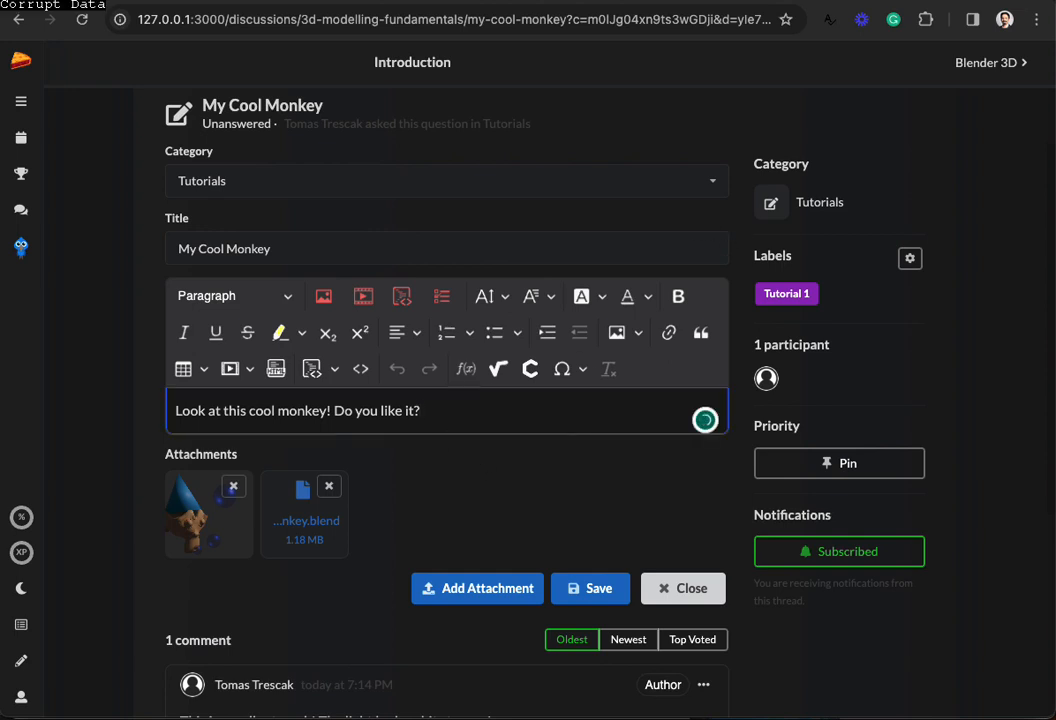
key("Return")
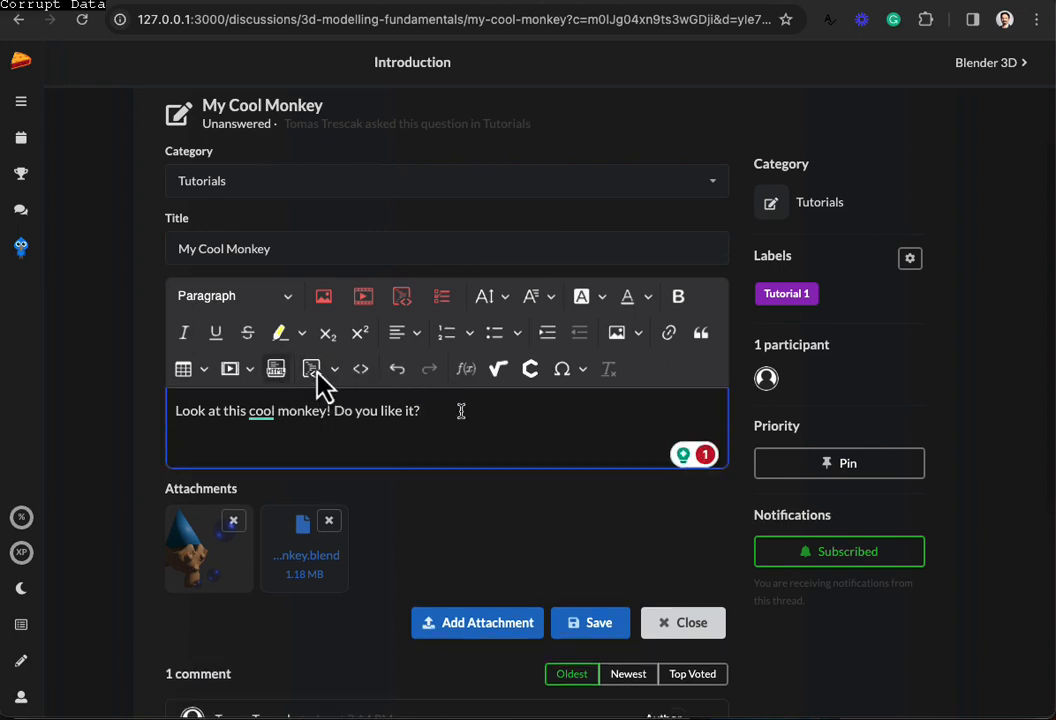
left_click(231, 372)
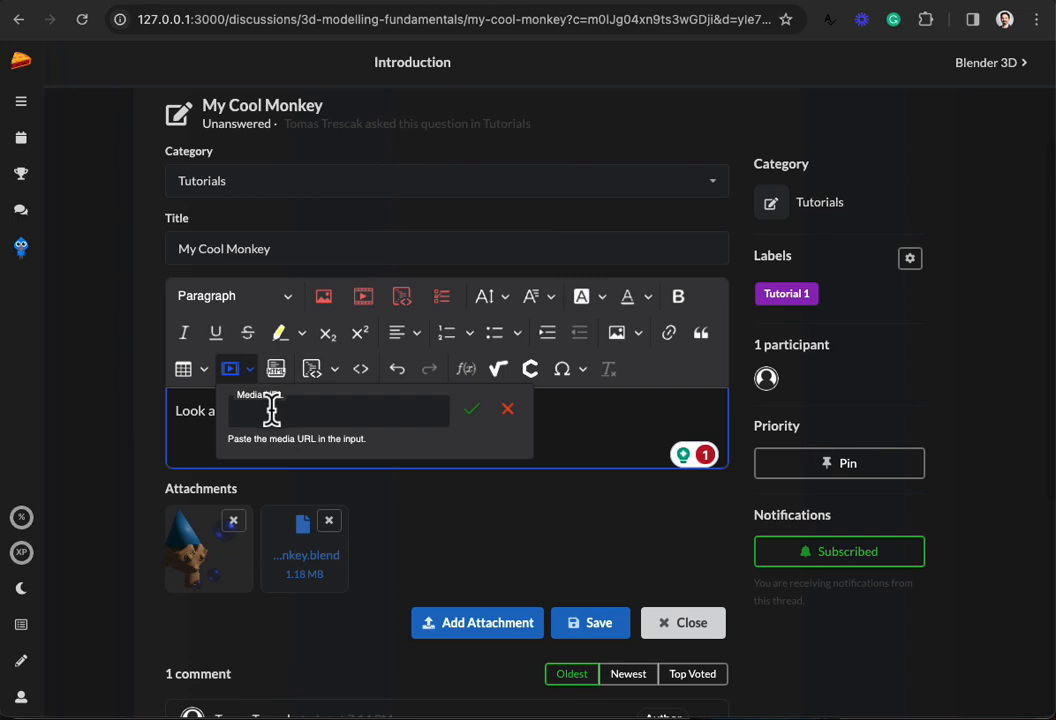
key("ctrl+v")
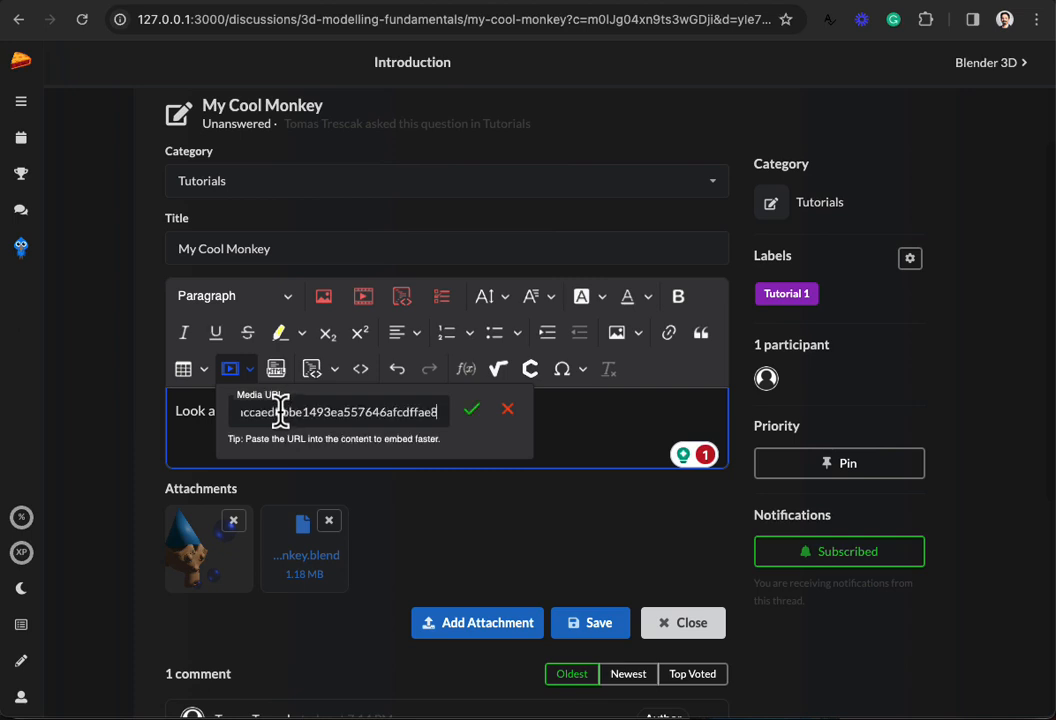
Step: Insert the Sketchfab Monkey viewer below the post text, then save and close the editor
left_click(469, 410)
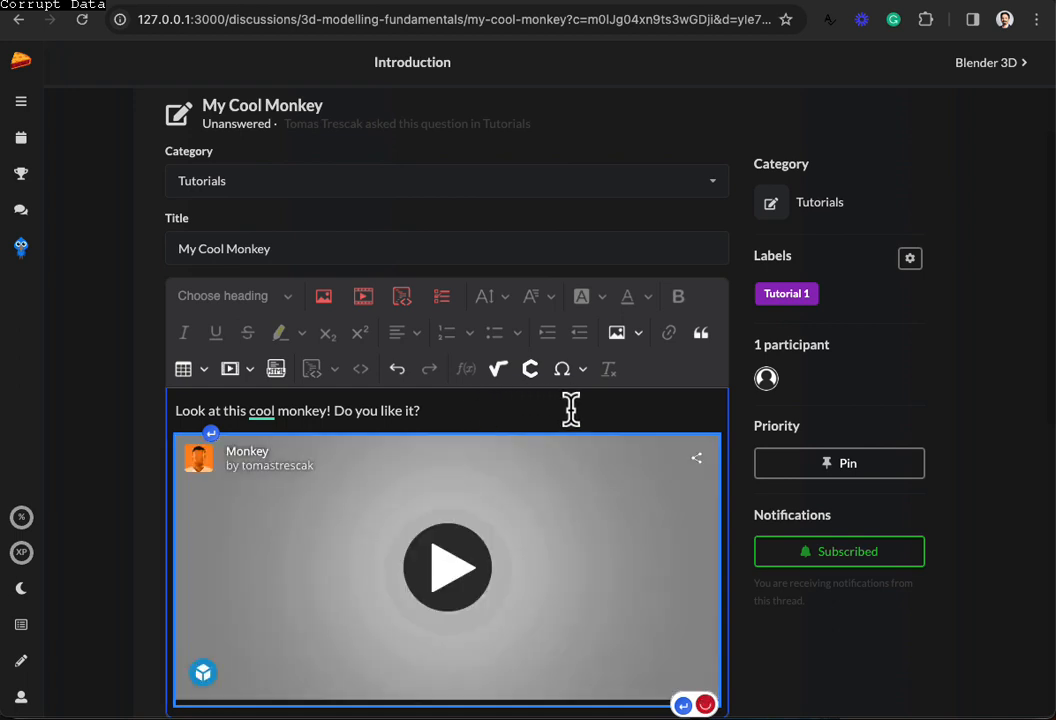
scroll(613, 430, "down", 3)
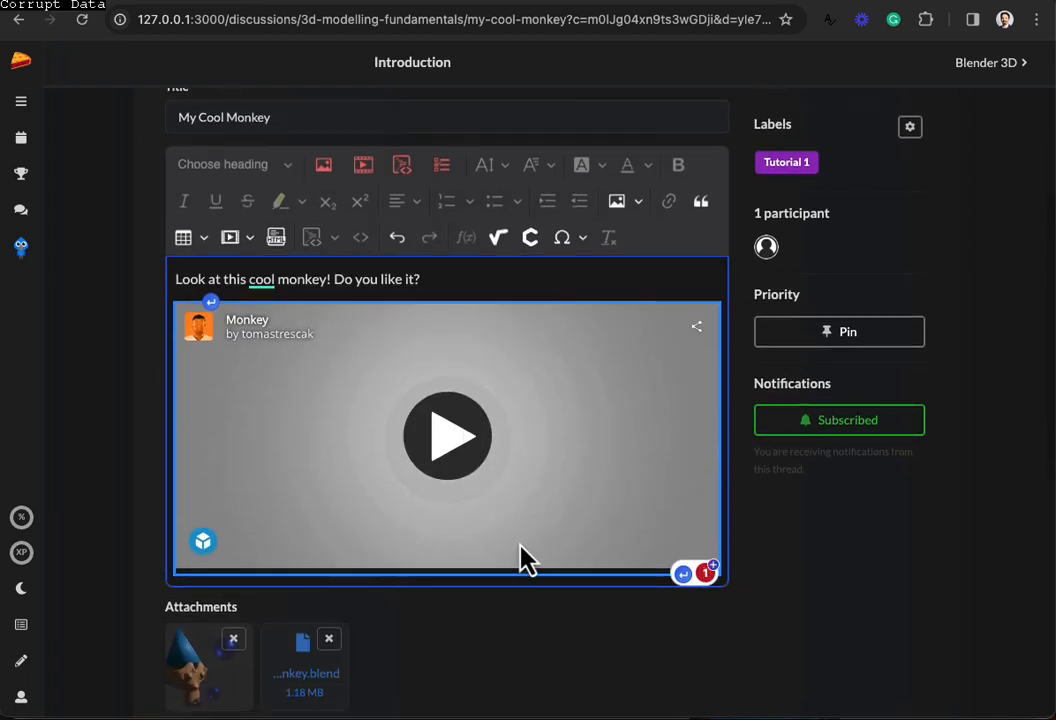
scroll(537, 566, "down", 3)
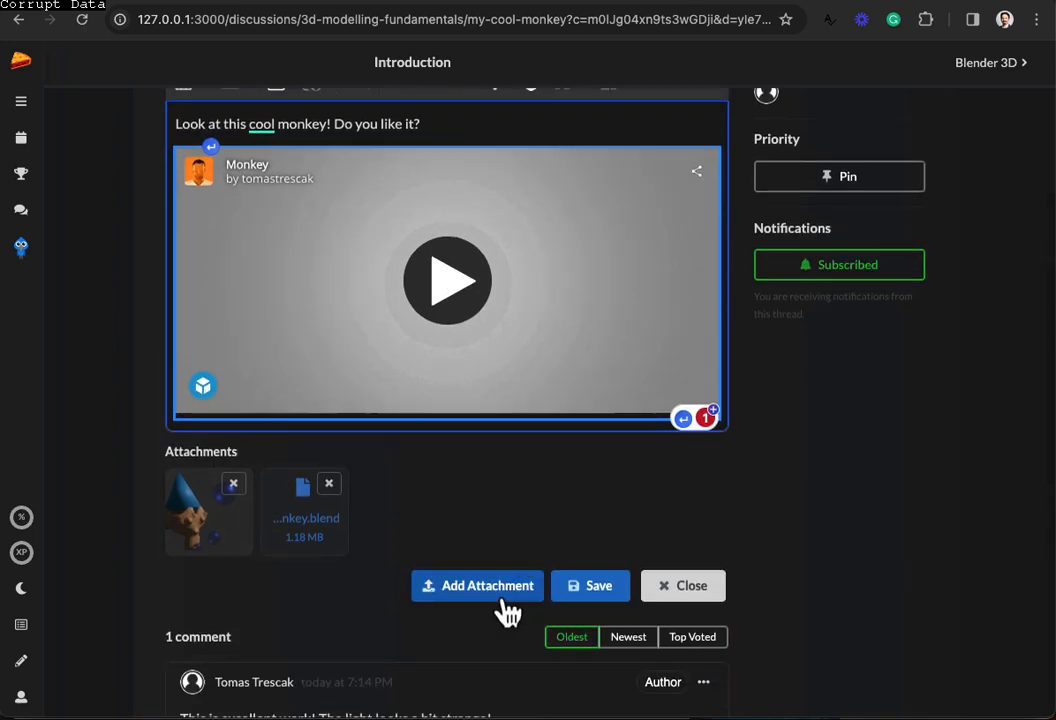
left_click(600, 598)
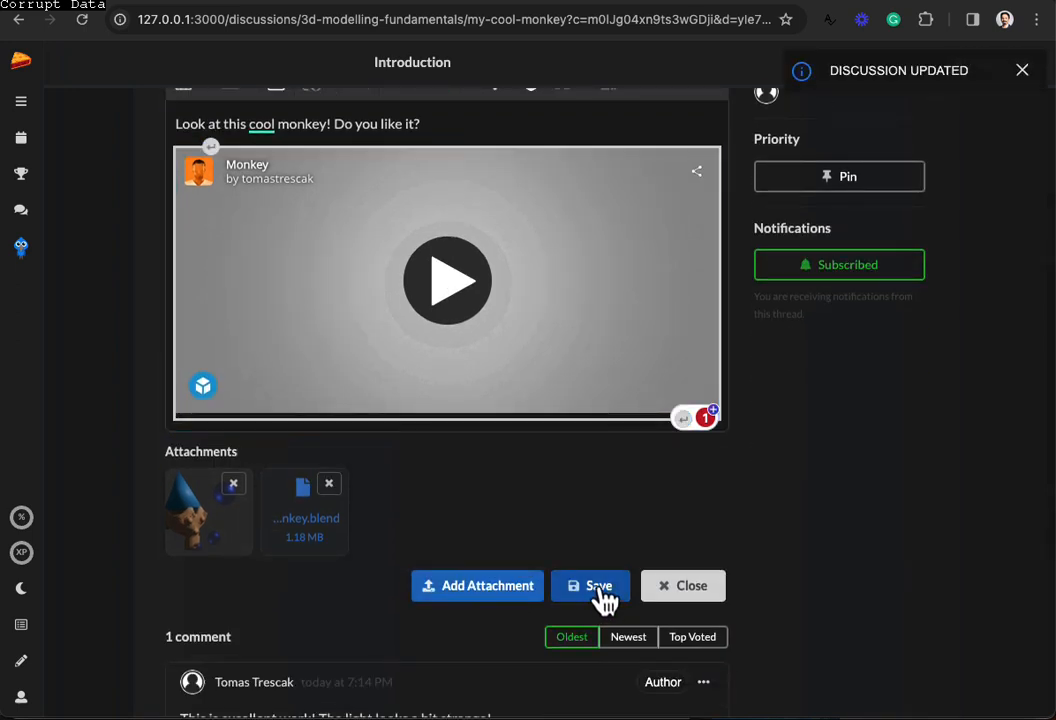
left_click(688, 592)
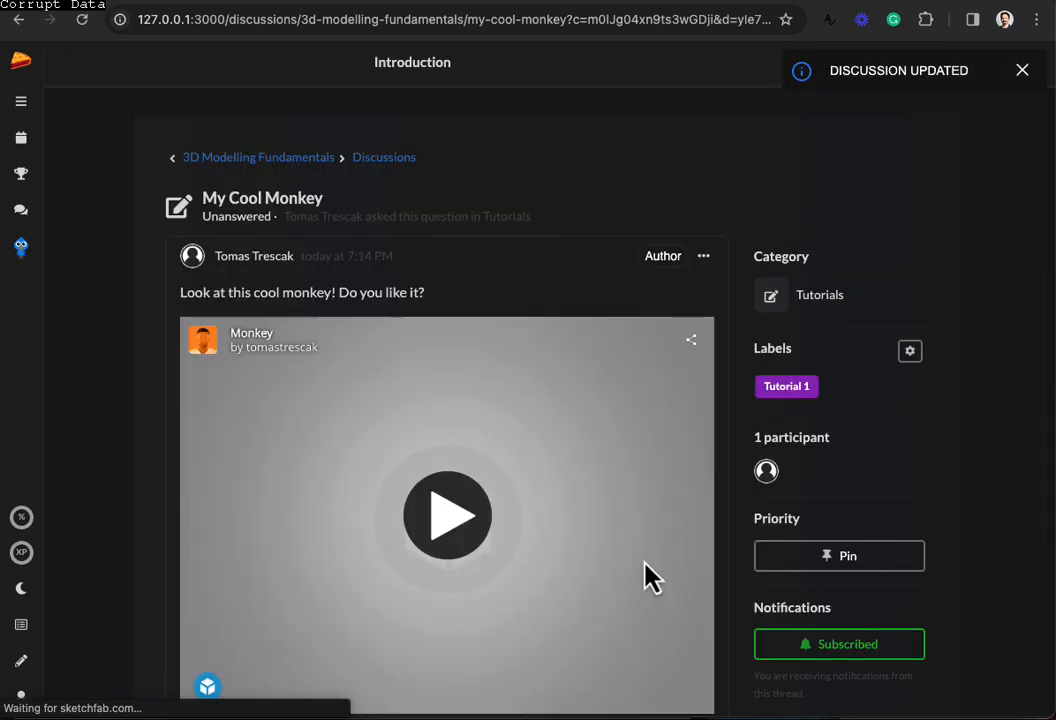
scroll(636, 568, "down", 2)
scroll(632, 572, "down", 1)
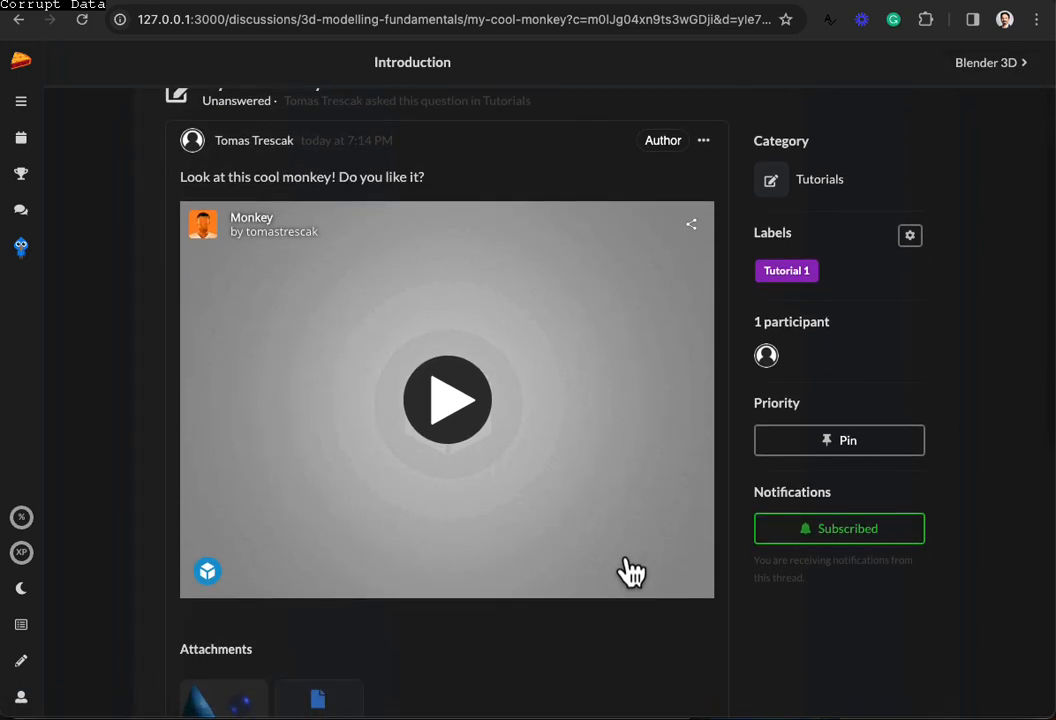
scroll(632, 572, "down", 5)
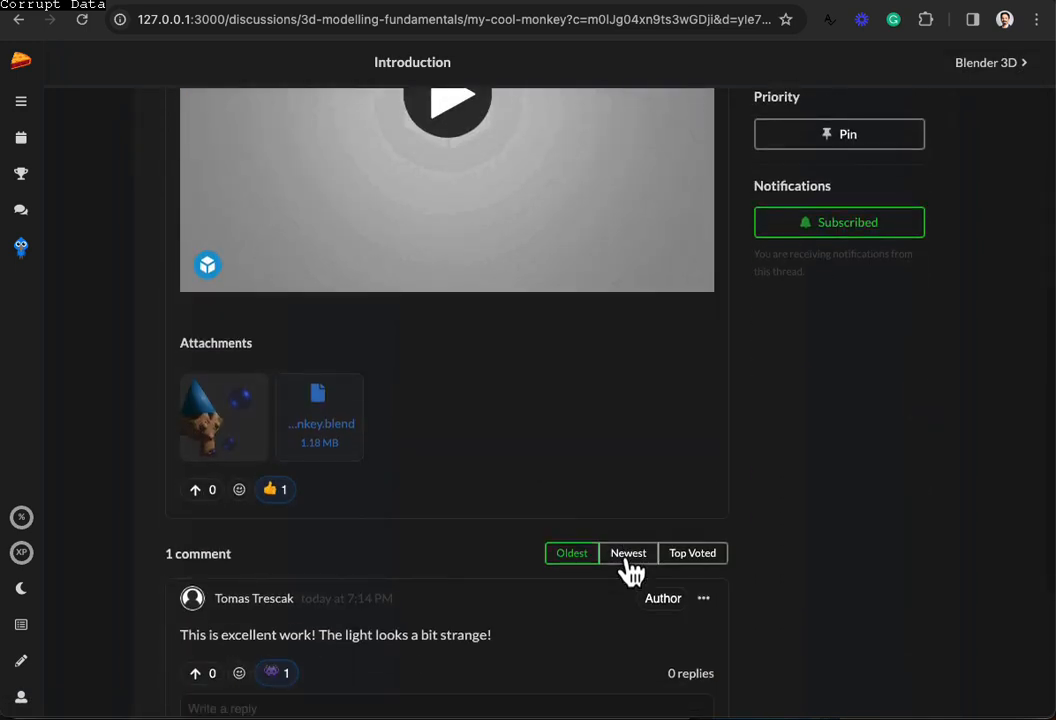
scroll(632, 572, "down", 1)
scroll(568, 545, "up", 5)
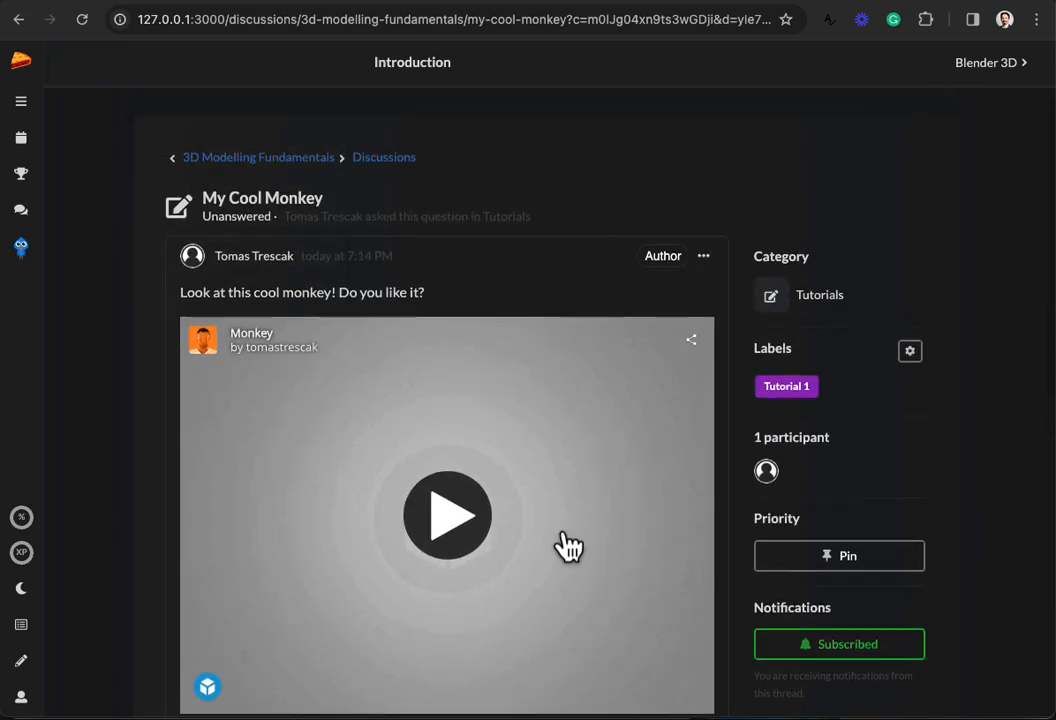
scroll(696, 558, "down", 1)
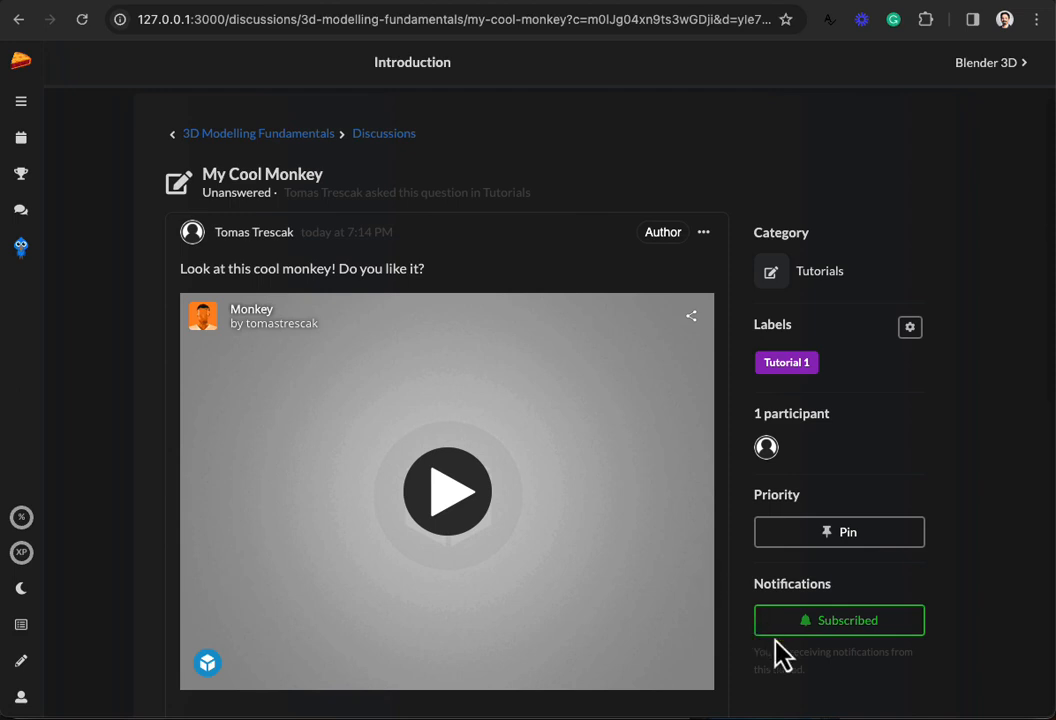
Step: Unsubscribe from My Cool Monkey and pin it at the top of the 3D Modelling Fundamentals discussions
left_click(848, 628)
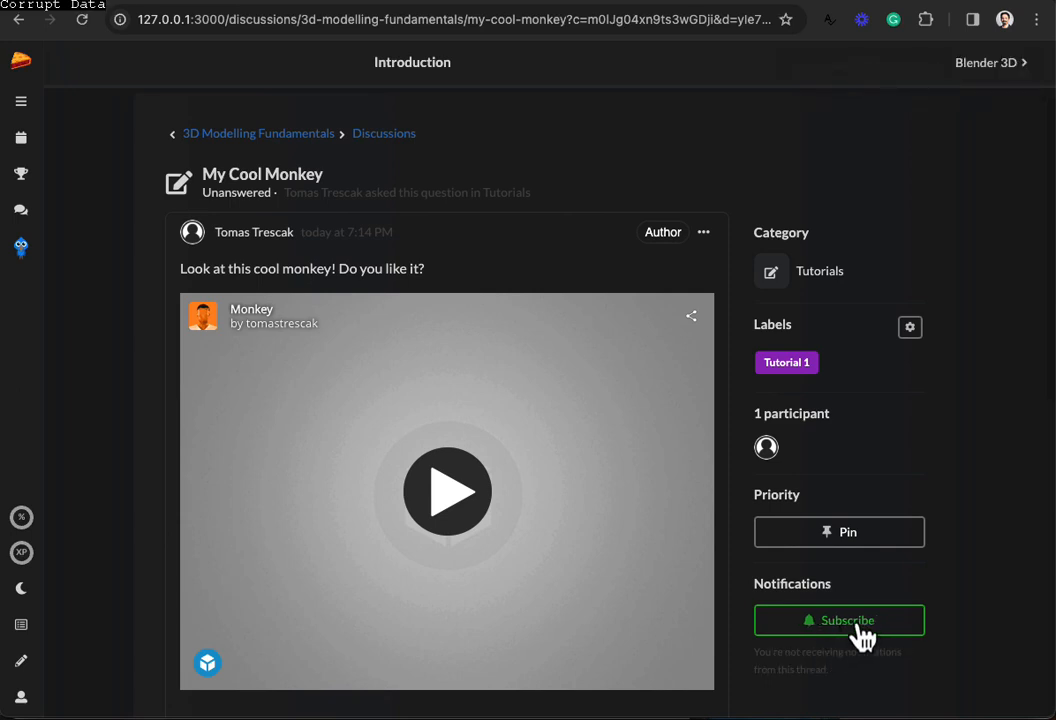
left_click(846, 538)
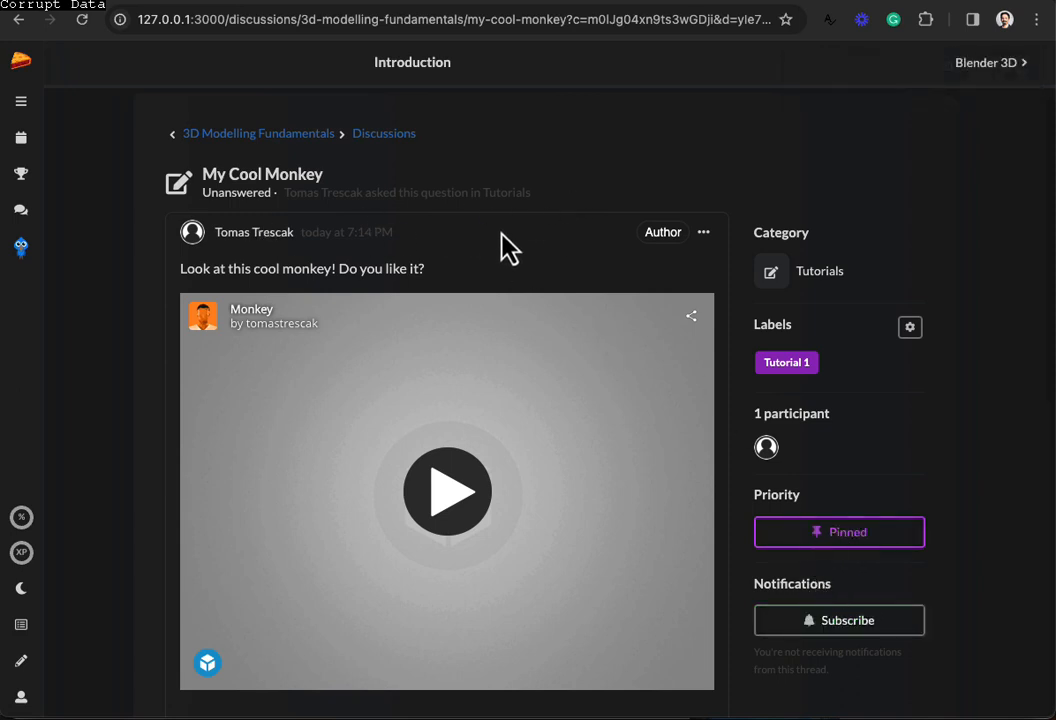
left_click(386, 134)
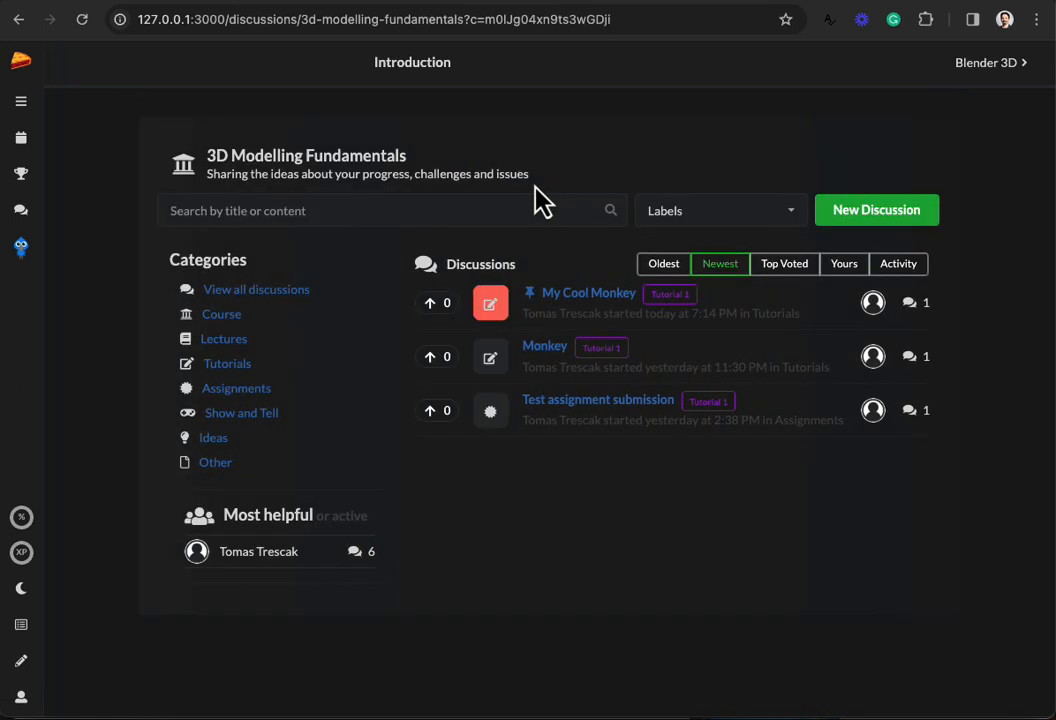